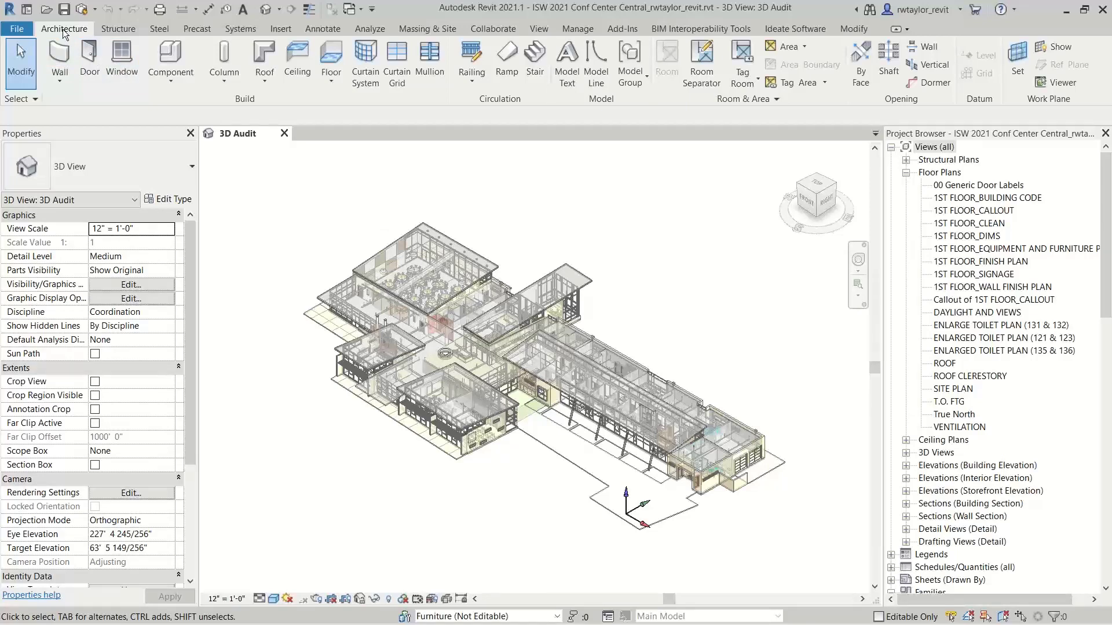
Step: Start a new link in Ideate BIMLink for the conference center model
click(254, 25)
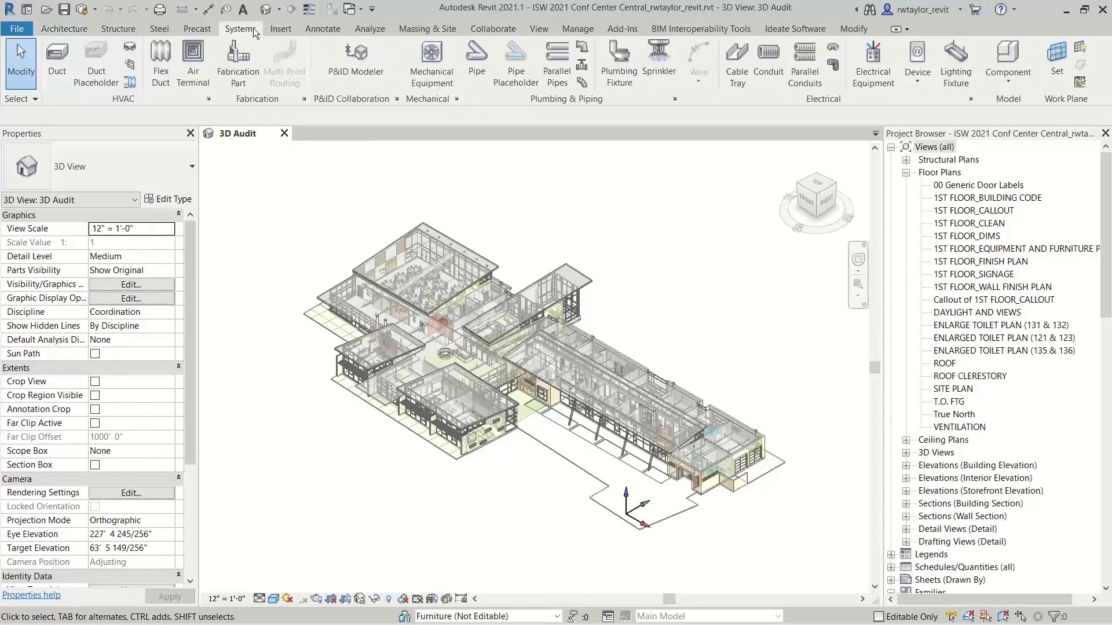
click(779, 26)
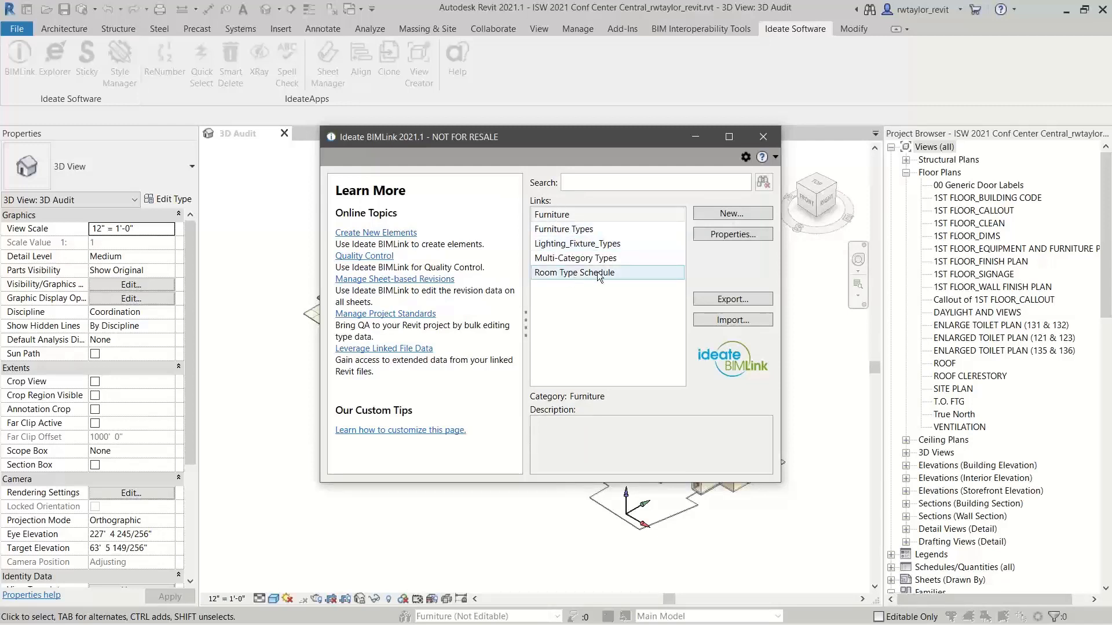
click(714, 213)
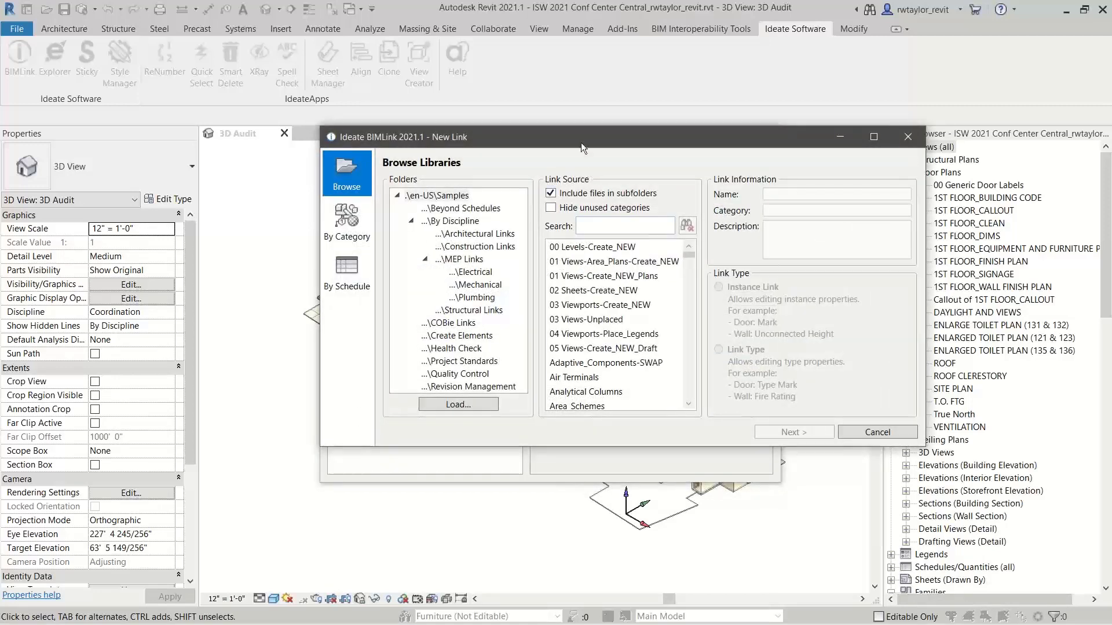
drag(580, 141, 517, 173)
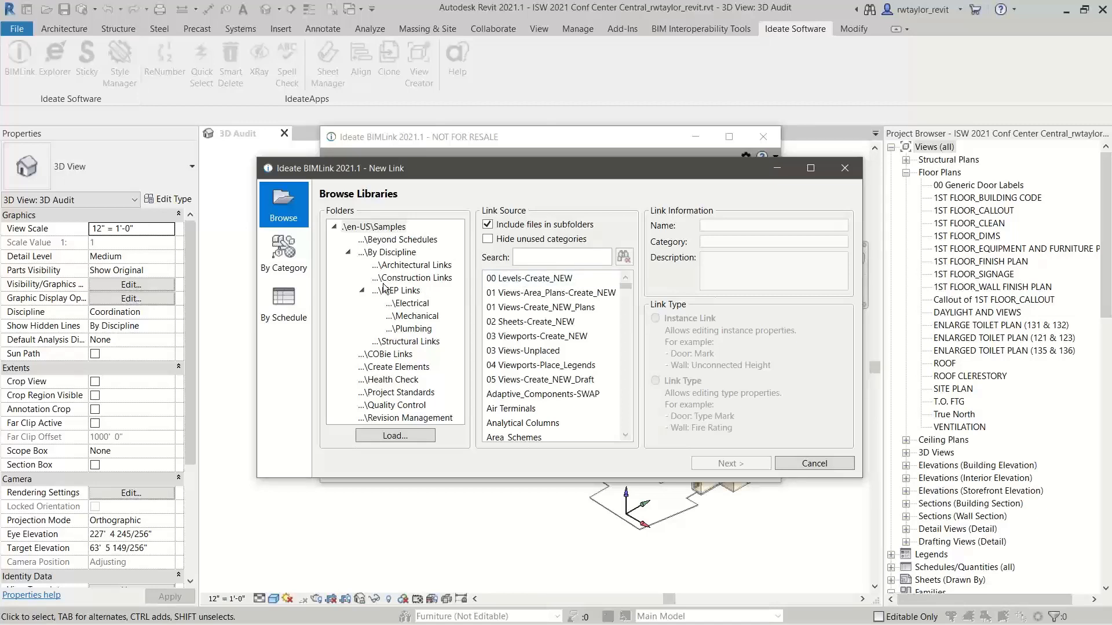
Step: Search the sample library for "qto" and base the link on Construction_QTO as an instance link
click(517, 256)
text(qto)
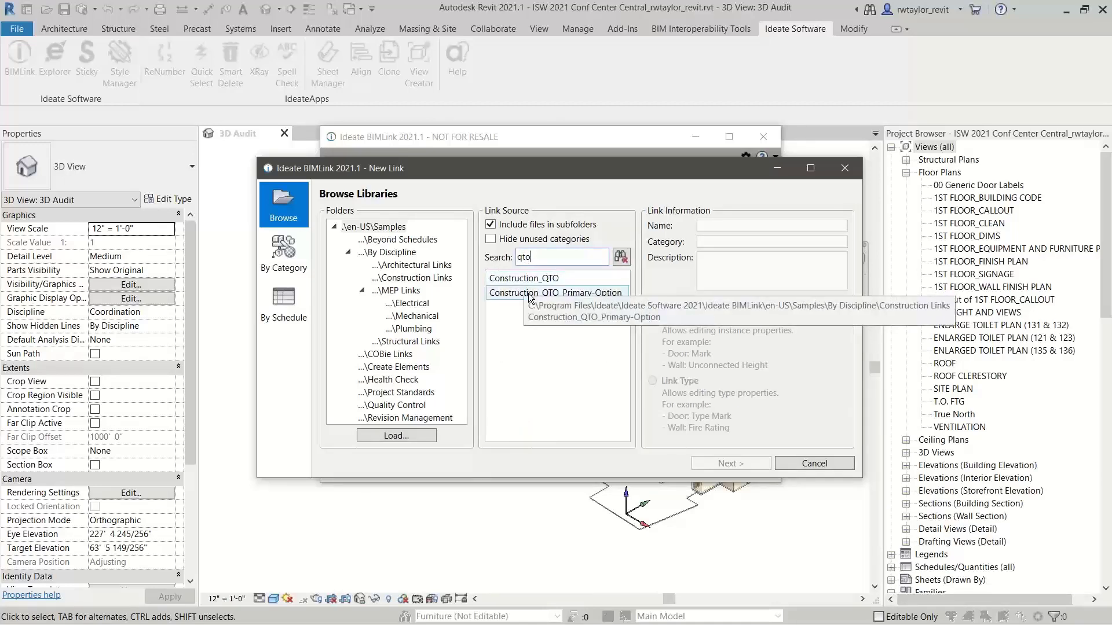
click(524, 279)
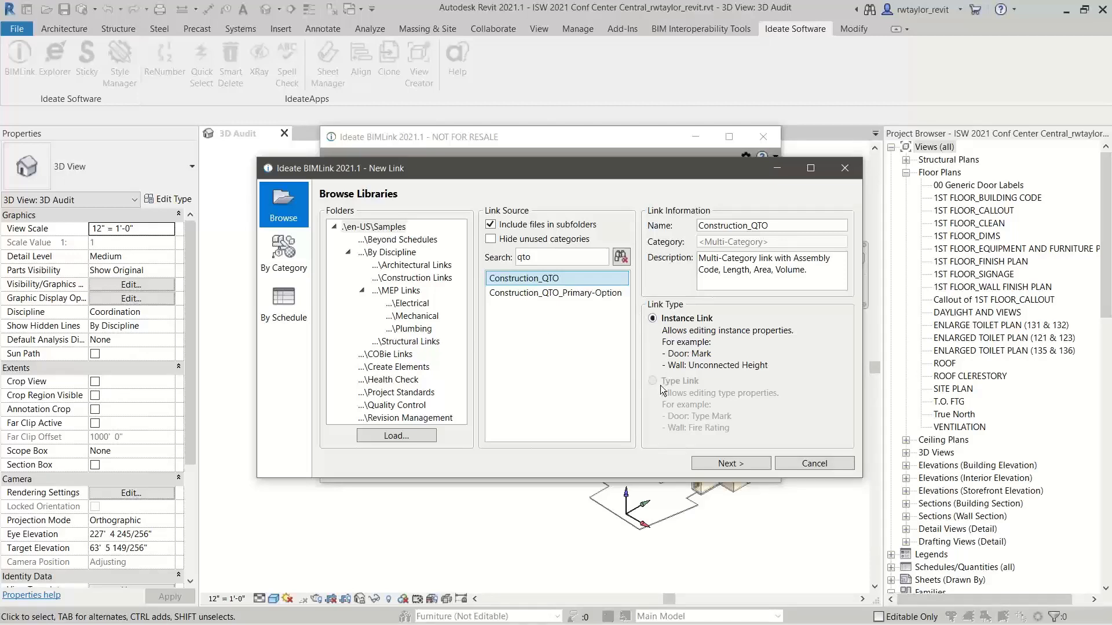
click(730, 463)
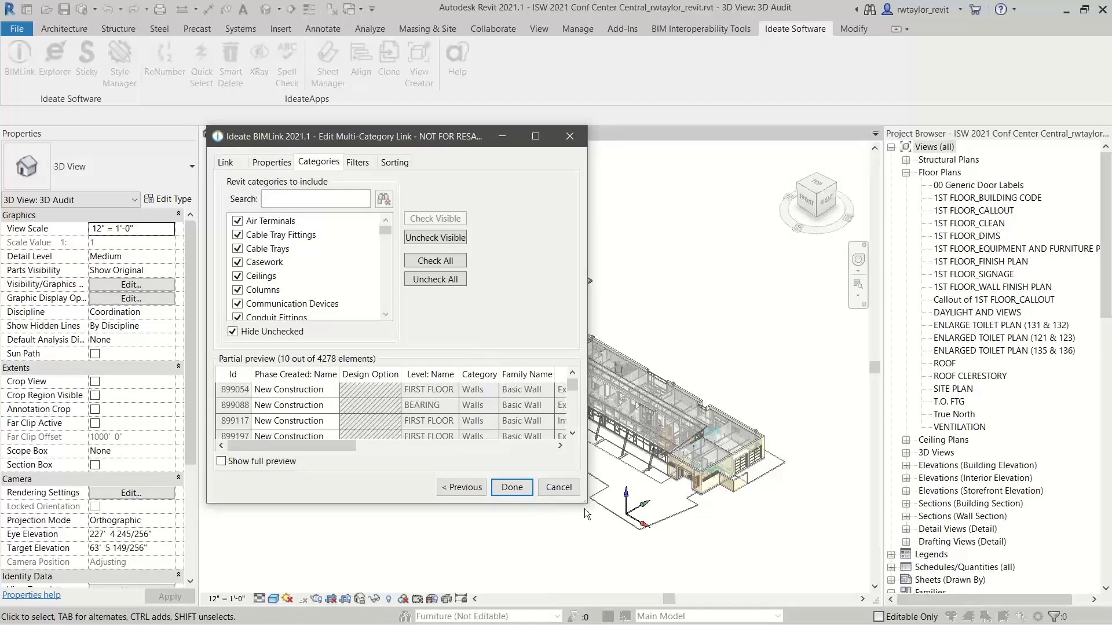
Step: Clear every included Revit category from the link, show the unchecked categories, and include Floors
drag(585, 509, 823, 558)
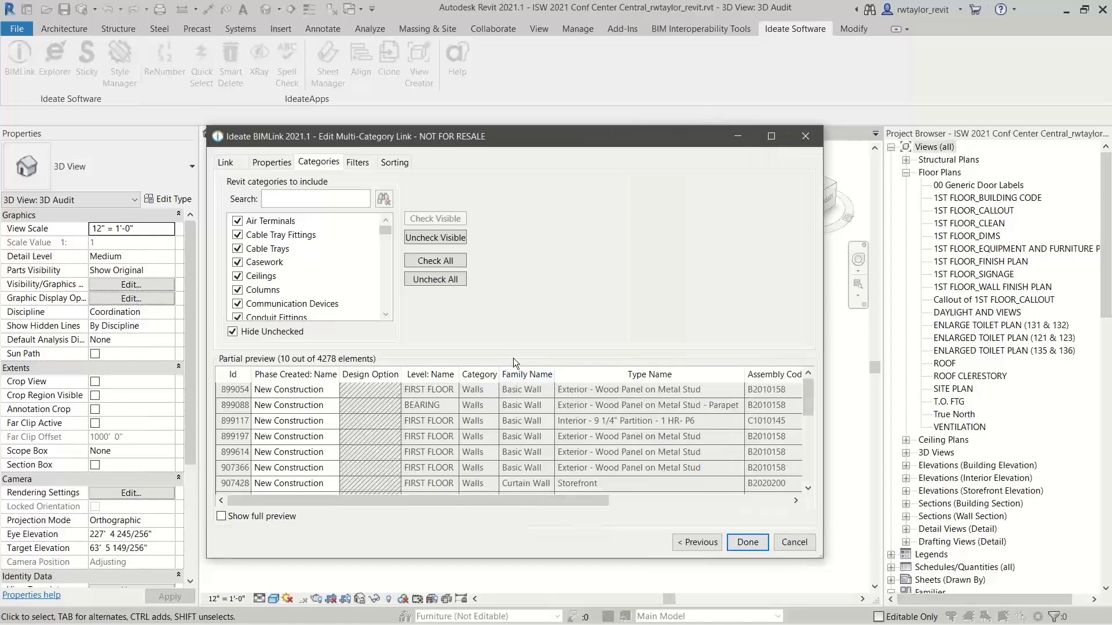
click(433, 280)
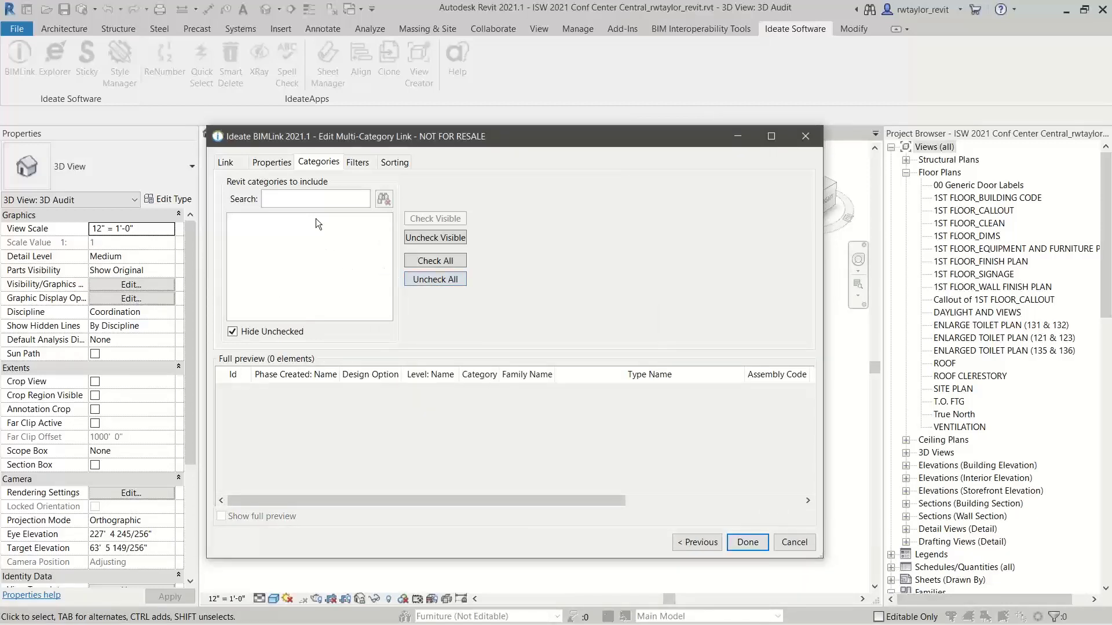
click(232, 331)
click(284, 200)
text(flo)
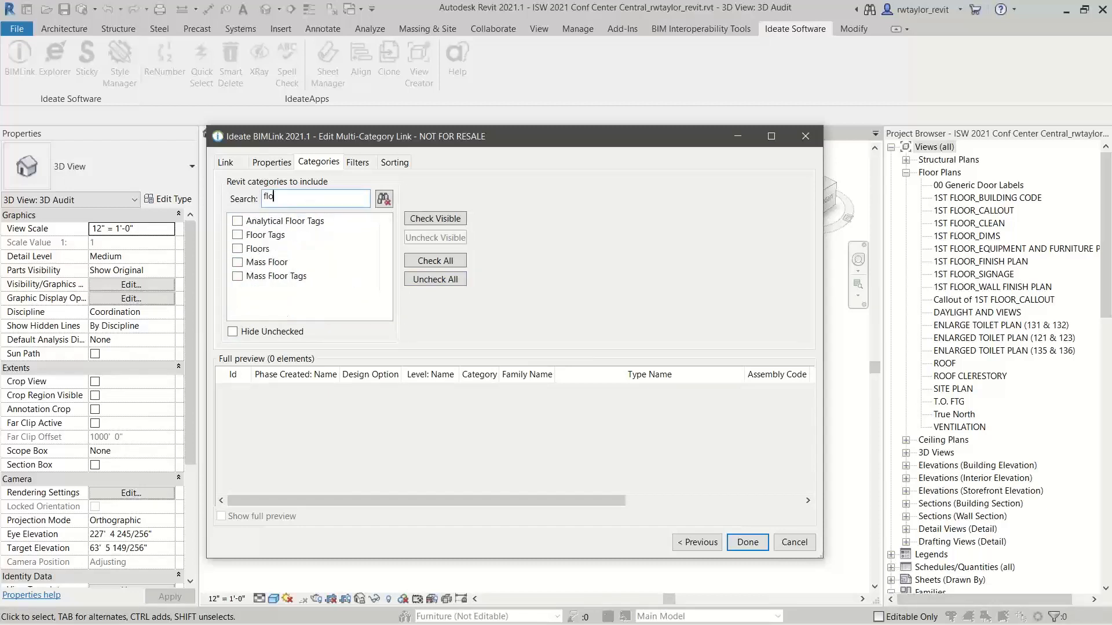
click(239, 249)
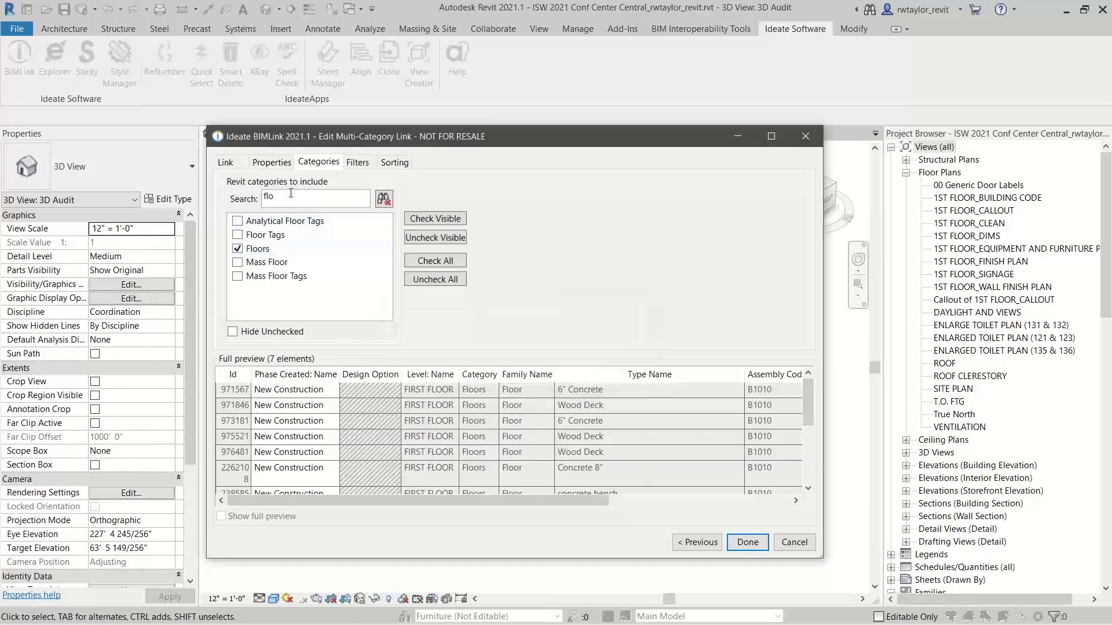
Step: Add the Roofs and Walls categories to the link
text(roof)
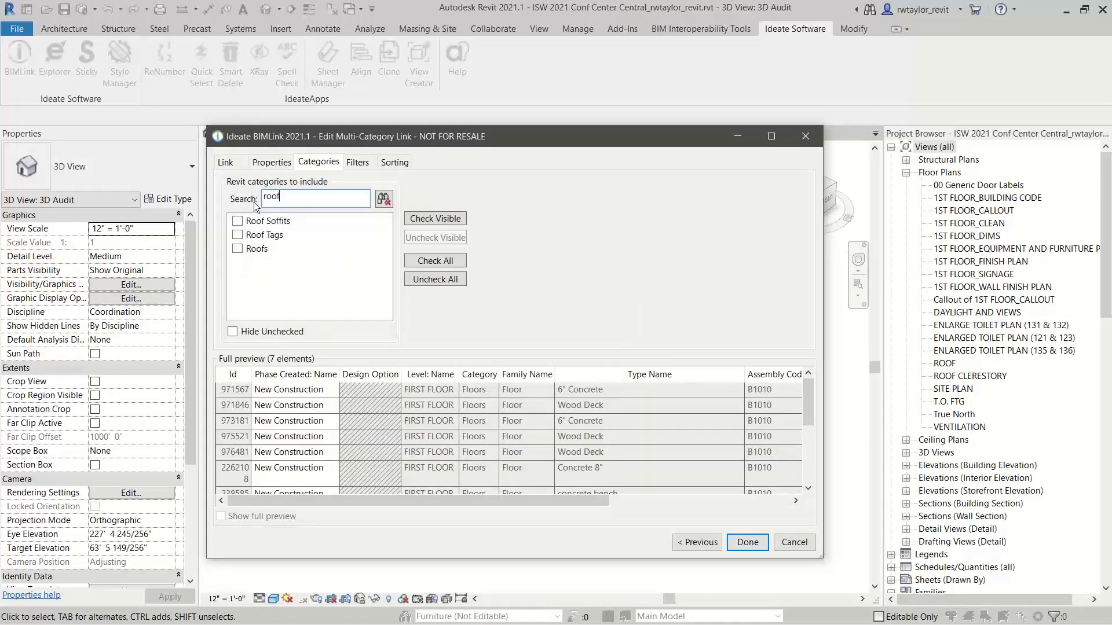
click(237, 249)
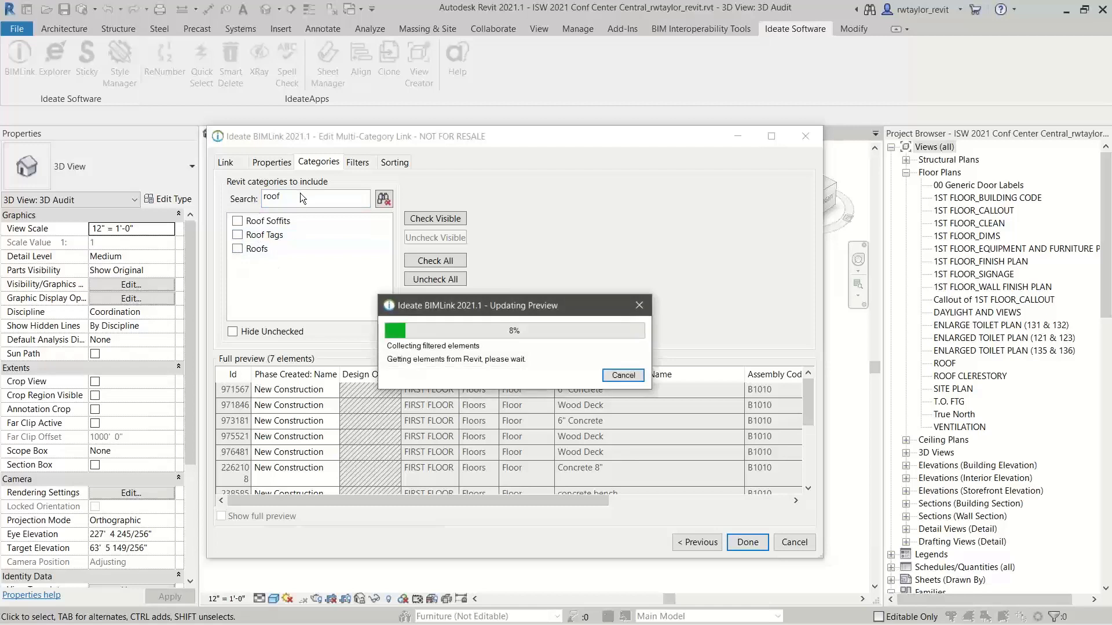
text(wall)
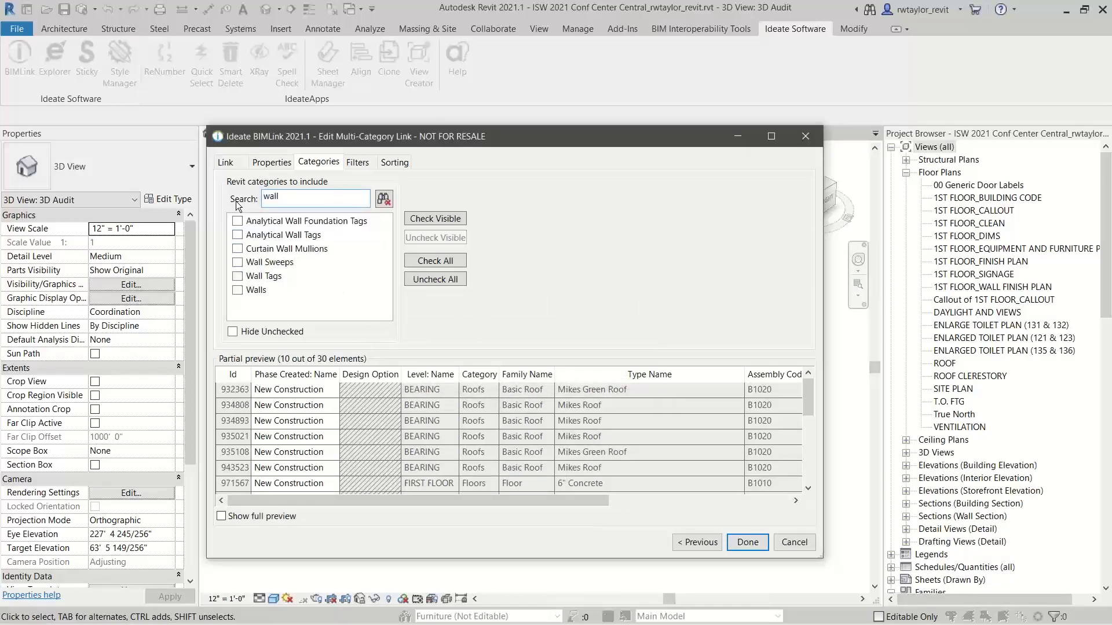
click(236, 289)
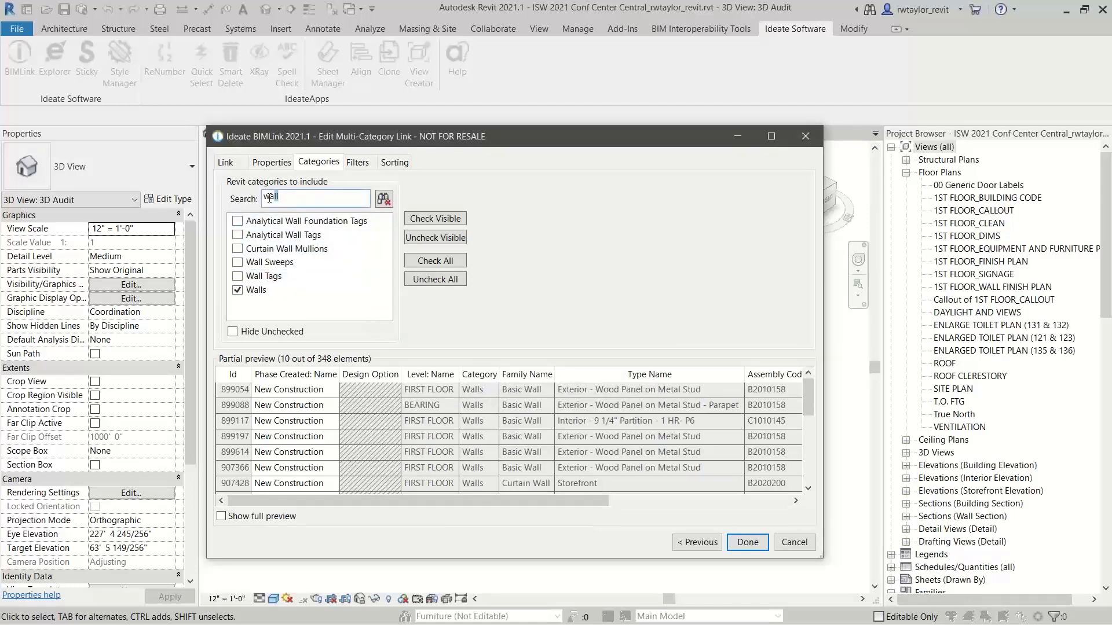
Step: Add the Doors and Ceilings categories to the link, then list only the included categories
double_click(262, 198)
text(door)
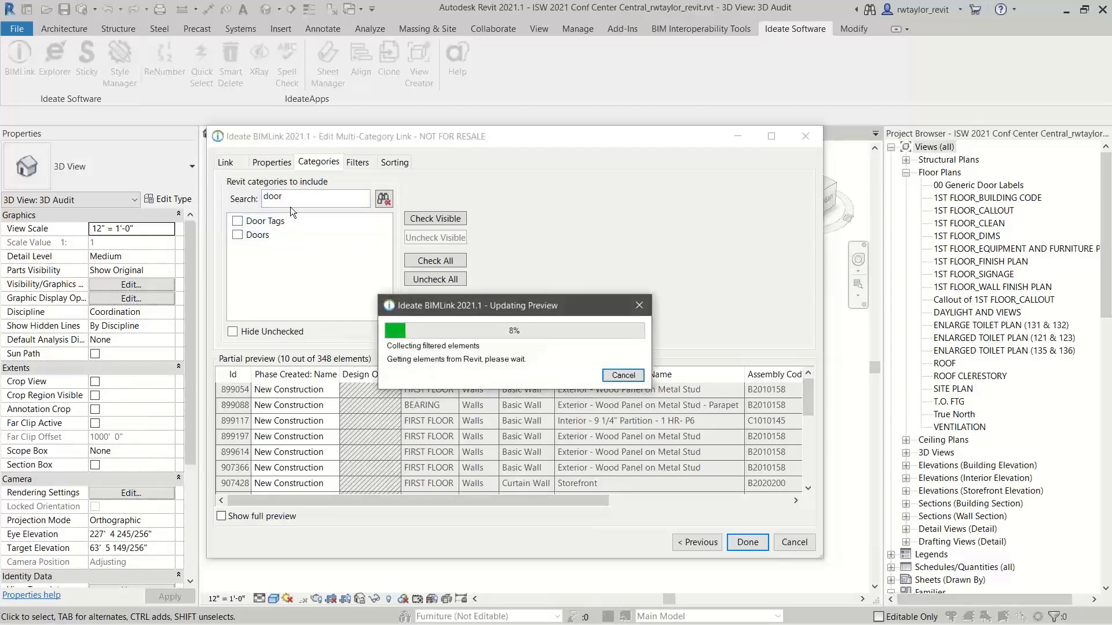
drag(296, 198, 250, 205)
text(cei)
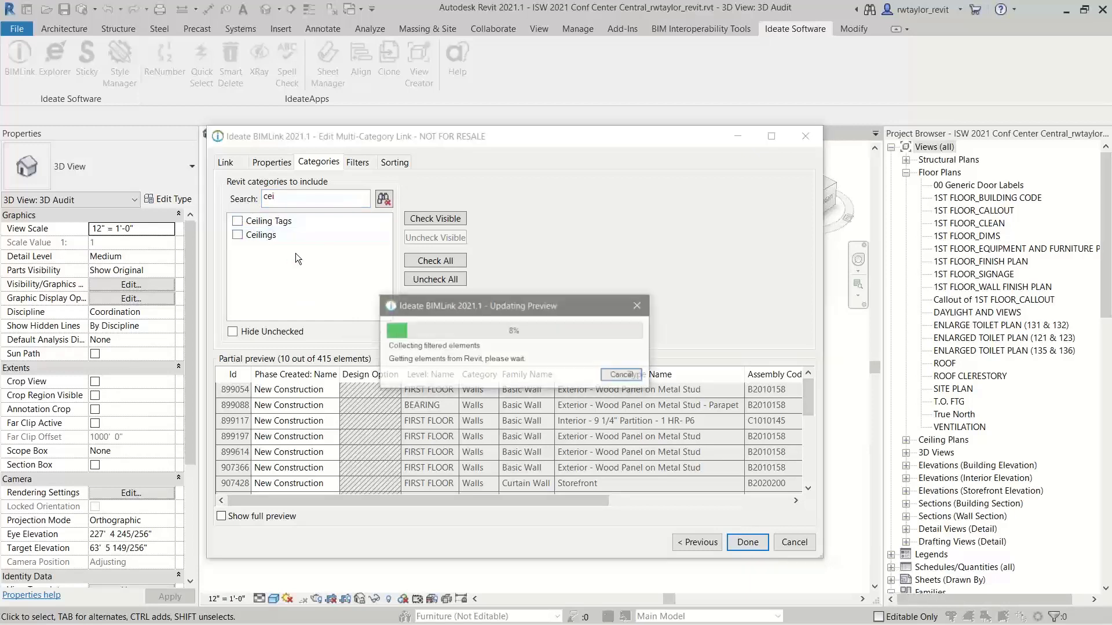
click(233, 331)
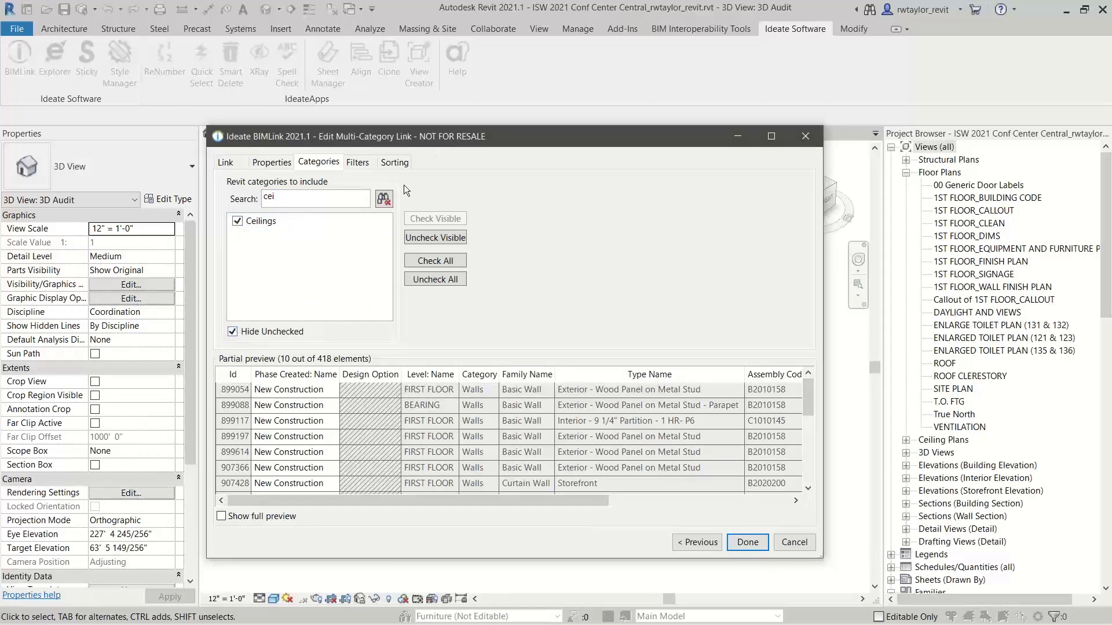
click(382, 199)
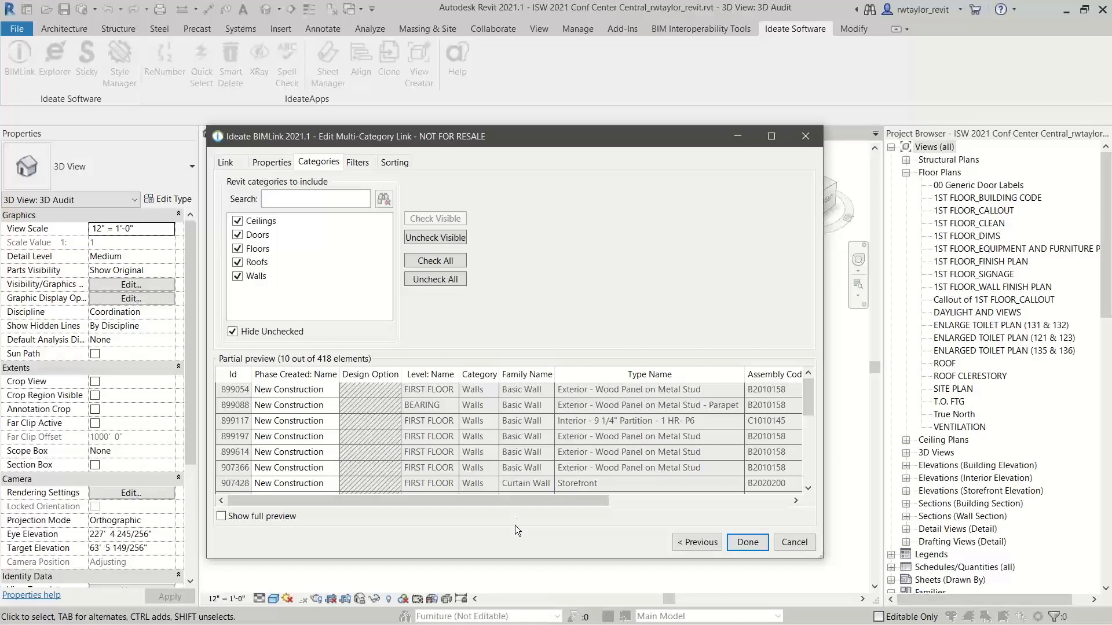
Step: Review the link's linked properties and finish the Construction_QTO link definition
click(276, 165)
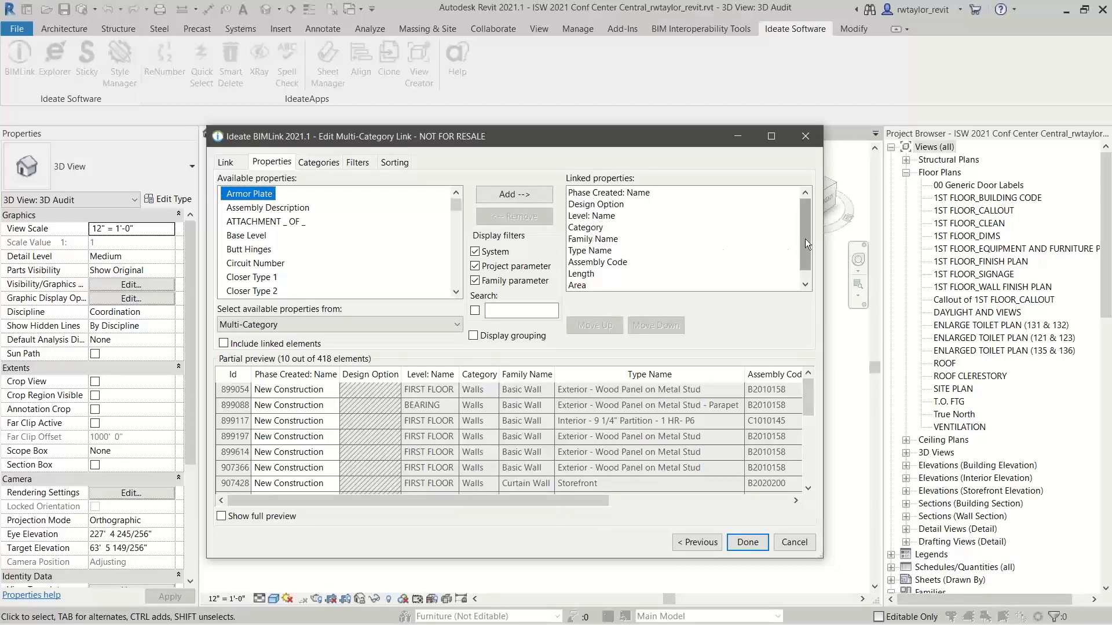
mouse_move(805, 241)
mouse_down()
mouse_move(805, 262)
mouse_move(814, 226)
mouse_up()
click(751, 545)
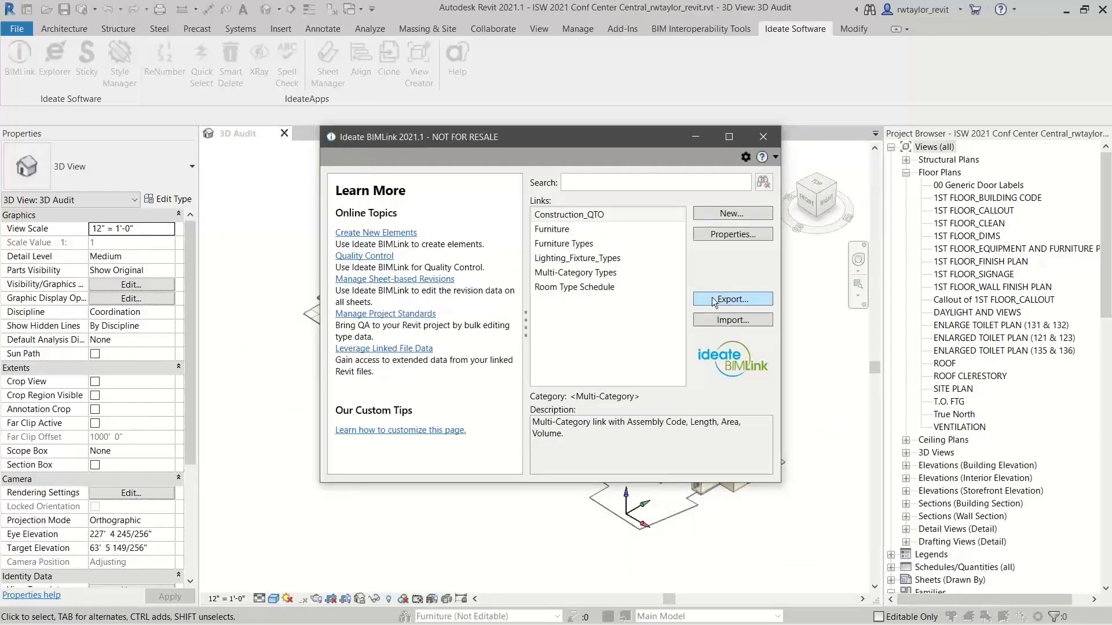
Step: Export the Construction_QTO link to Construction_QTO.xlsx, overwriting the existing worksheet, and open the file in Excel
click(713, 300)
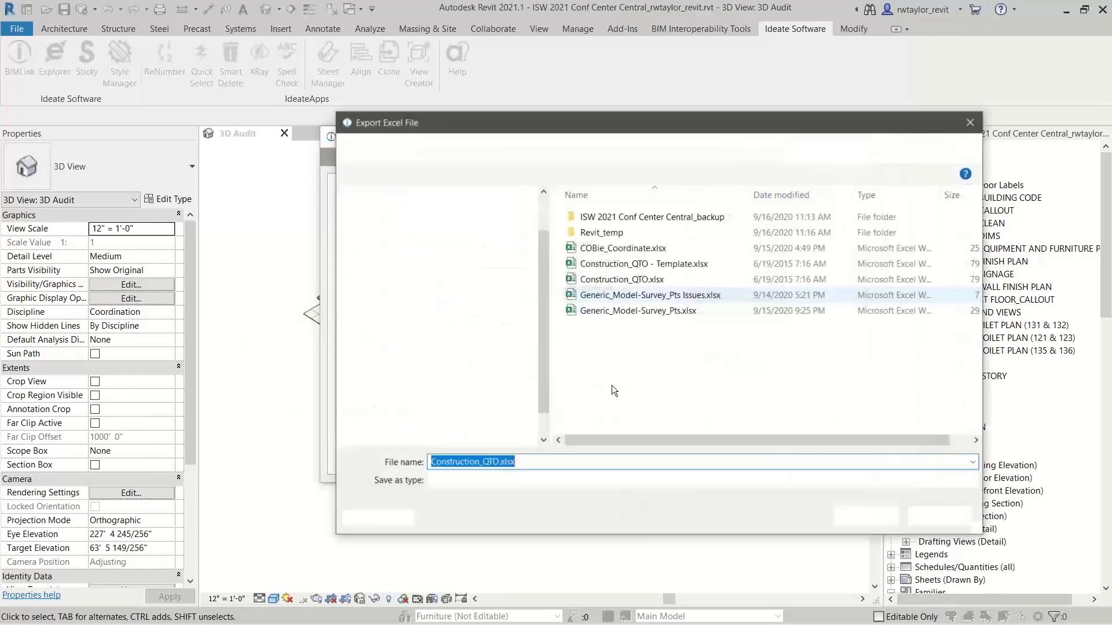
click(622, 282)
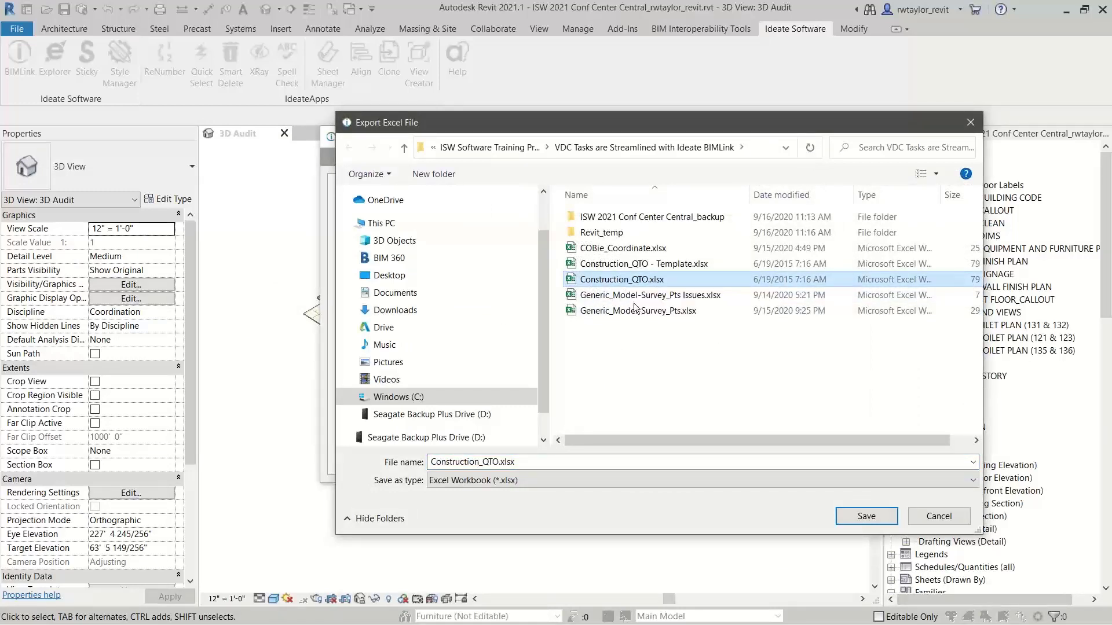
click(851, 517)
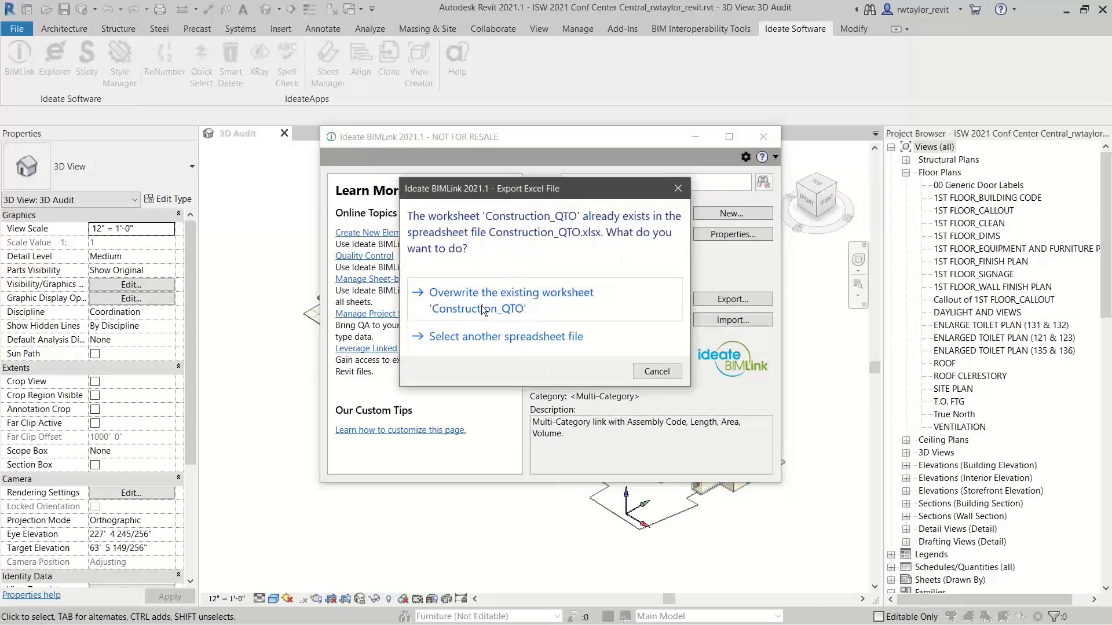
click(484, 311)
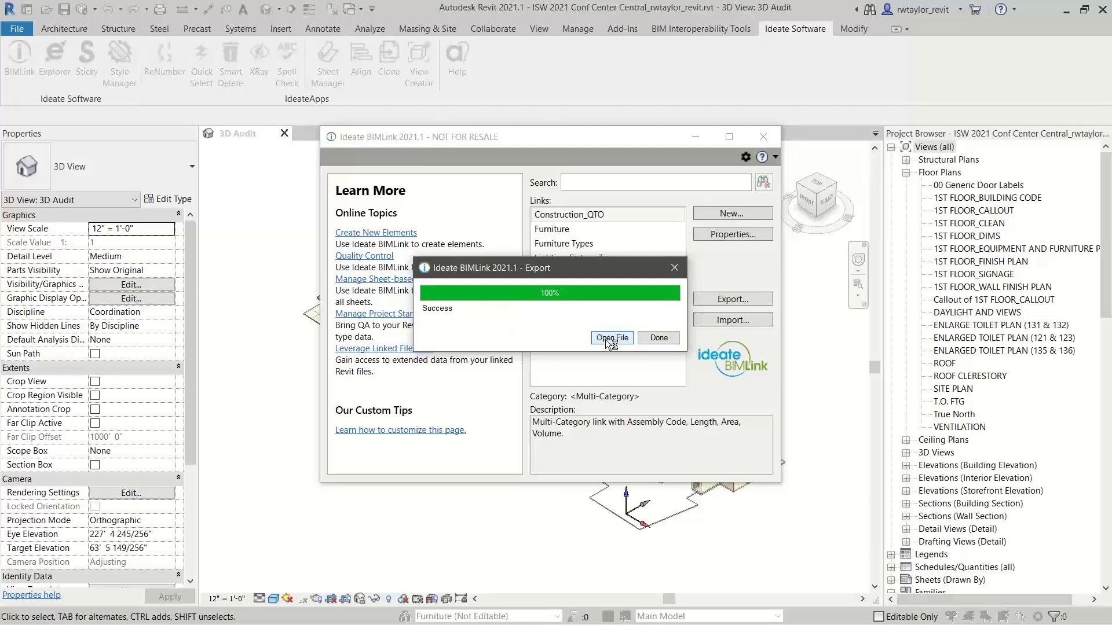
click(609, 339)
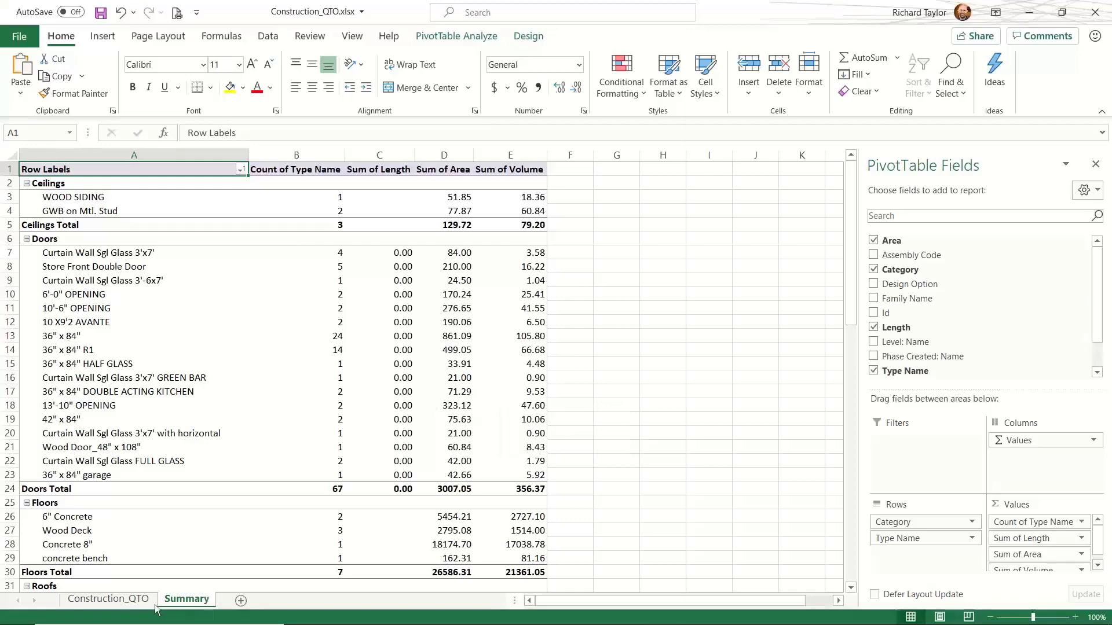
Step: Examine the exported element rows in the Construction_QTO sheet and the quantity totals in the Summary pivot table
click(128, 600)
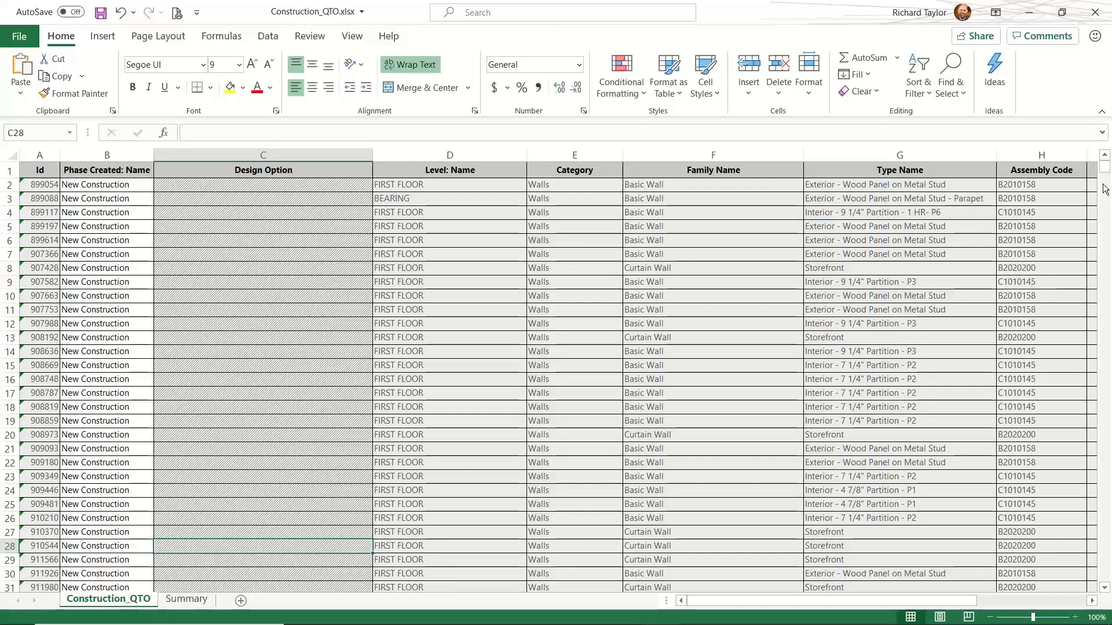
drag(1105, 173, 1106, 180)
drag(1103, 236, 1099, 166)
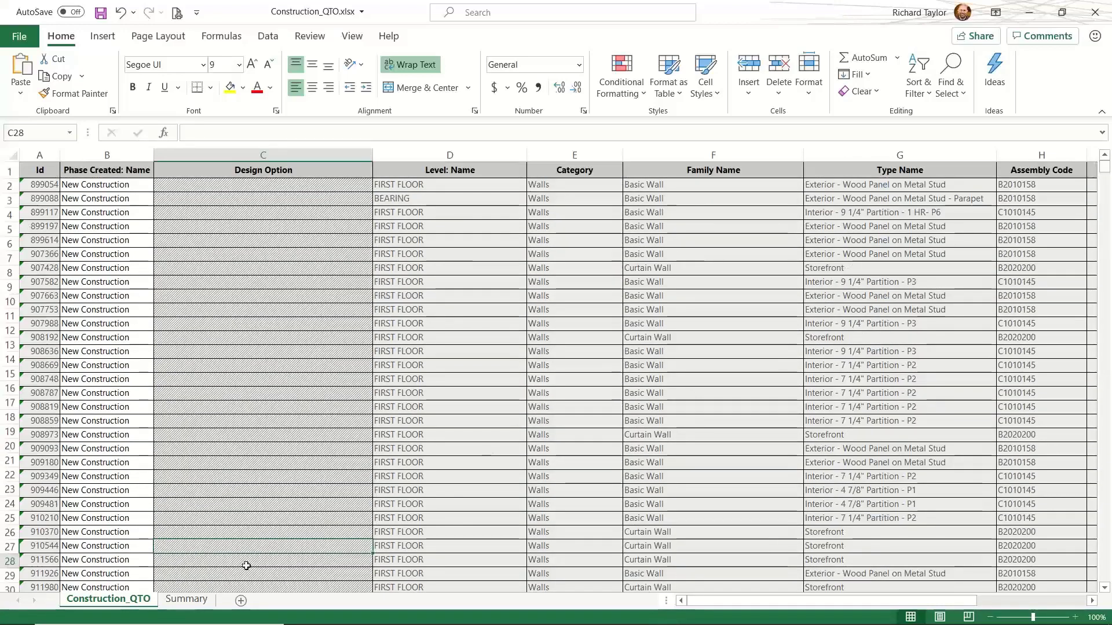
click(188, 601)
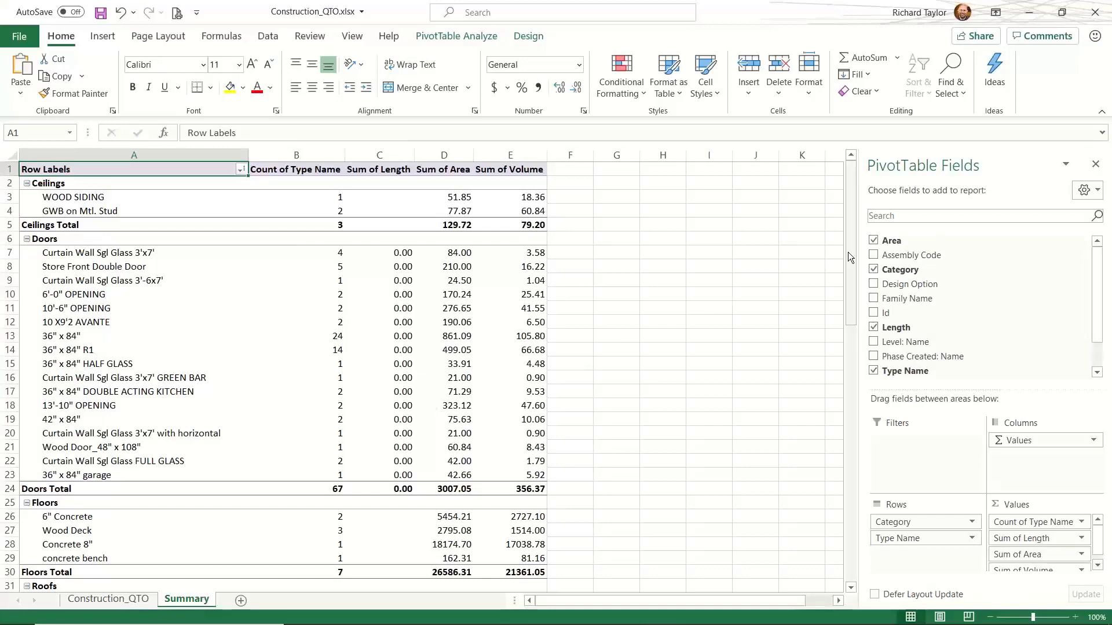
drag(847, 252, 843, 518)
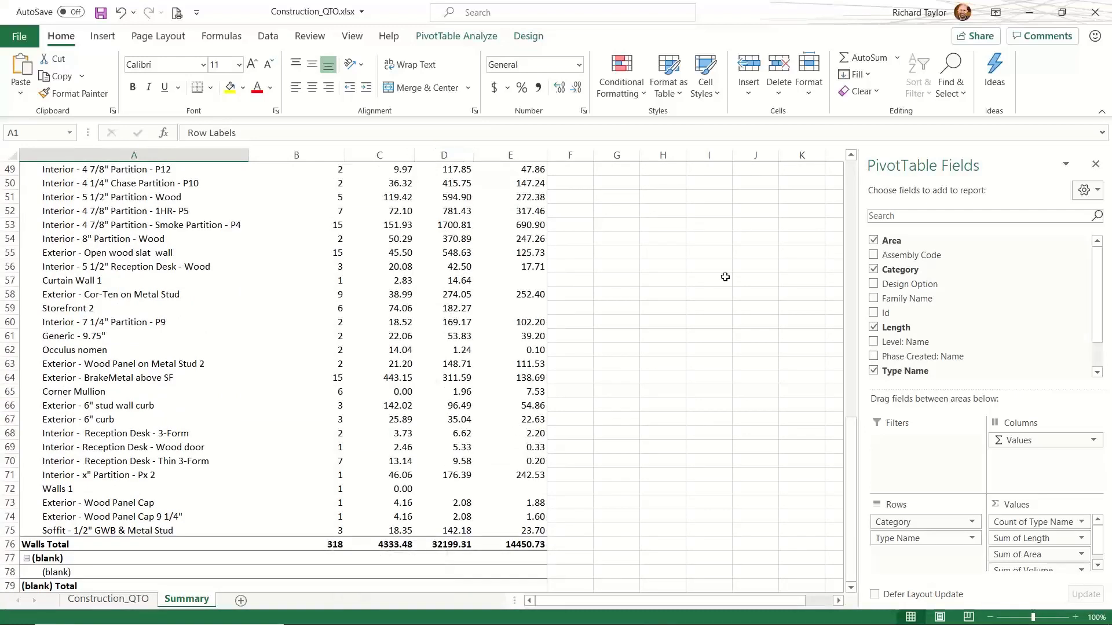
drag(852, 449, 828, 86)
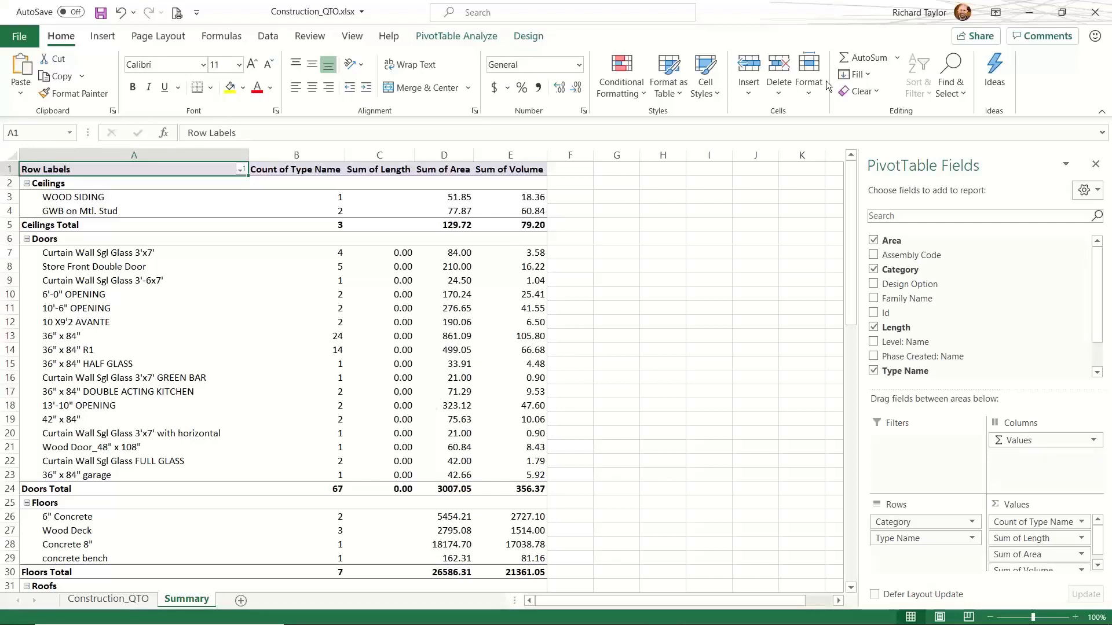
Step: Return to Revit and create a new BIMLink link from the Project_Stds-Rename_Types sample, searching the library for "ren"
key(alt+Tab)
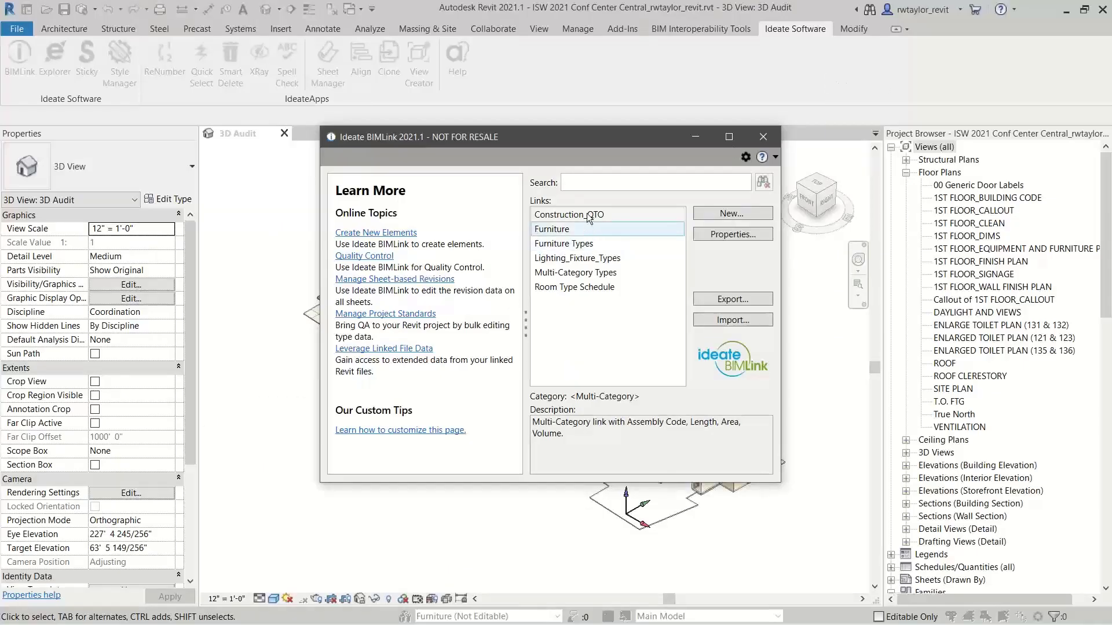
click(580, 183)
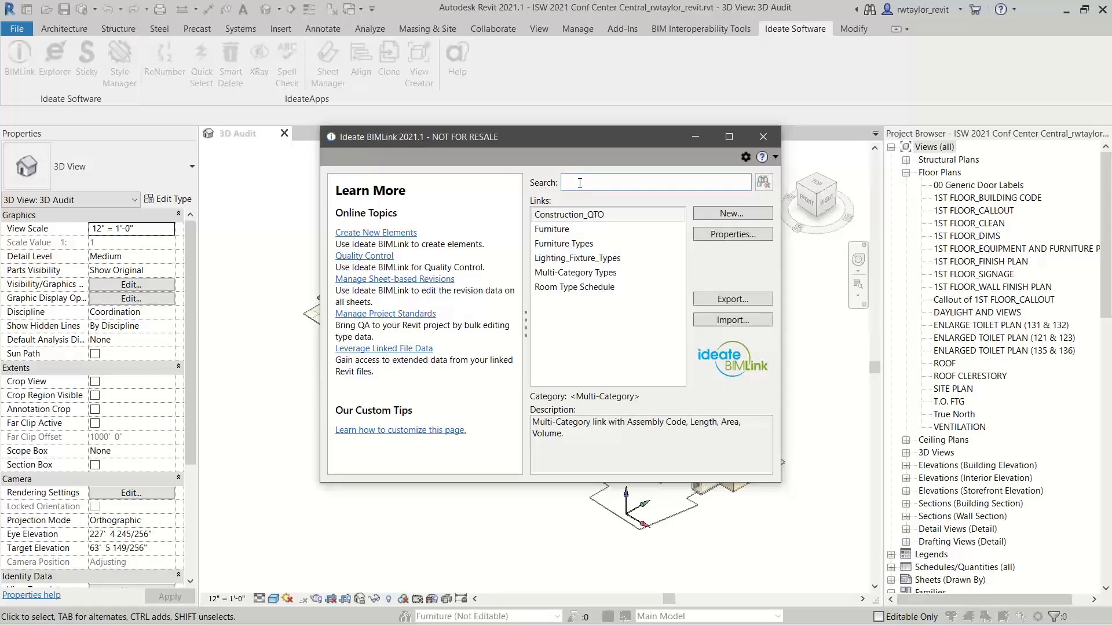
click(714, 213)
click(594, 227)
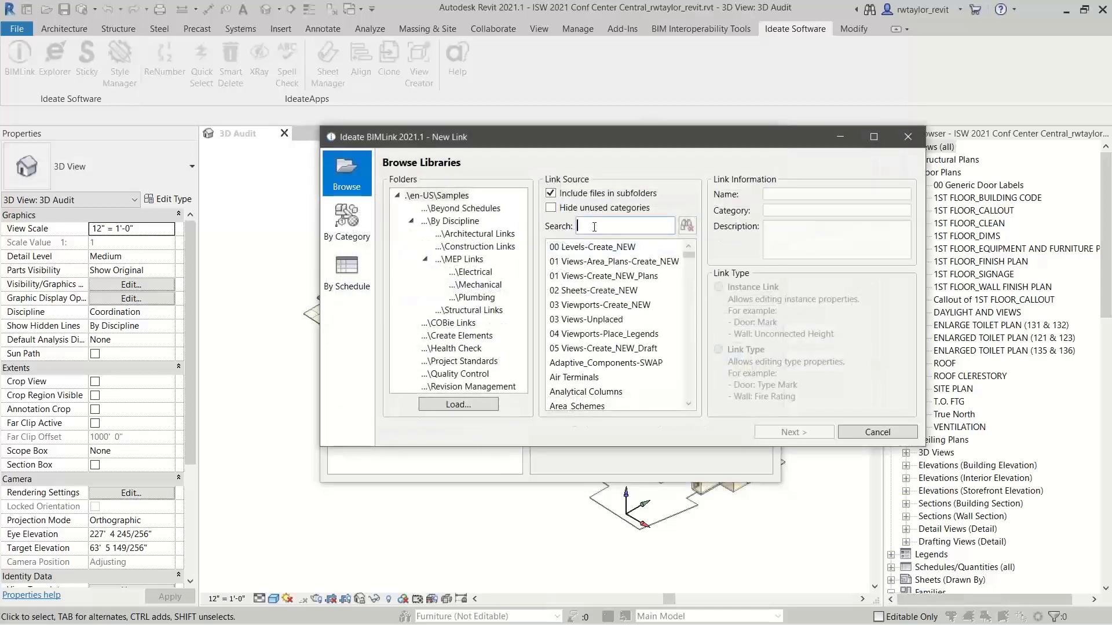
text(ren)
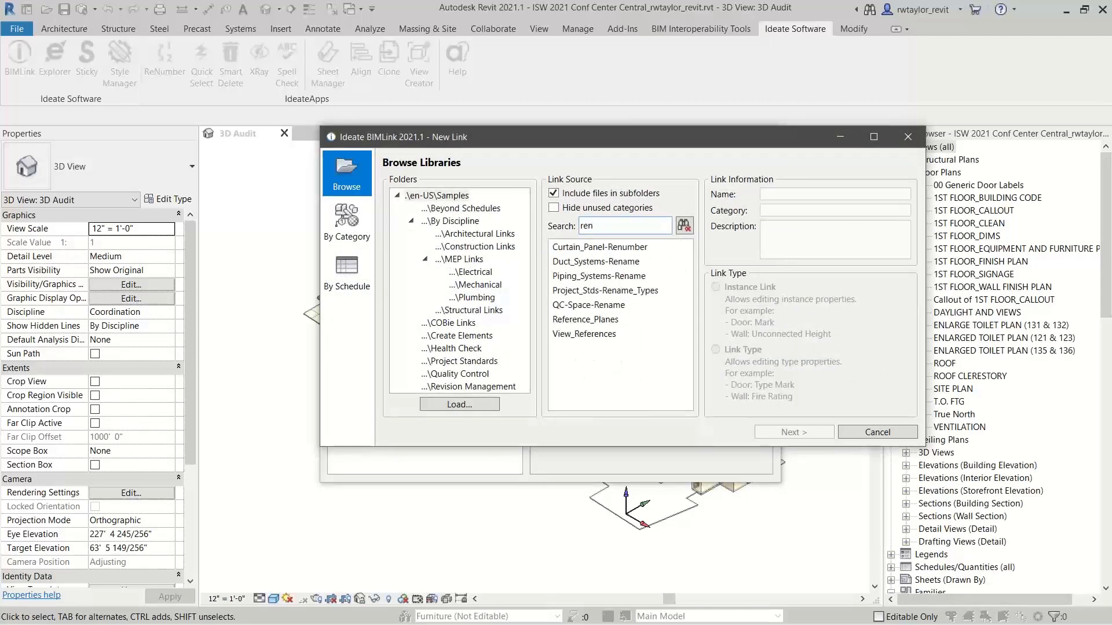
click(575, 292)
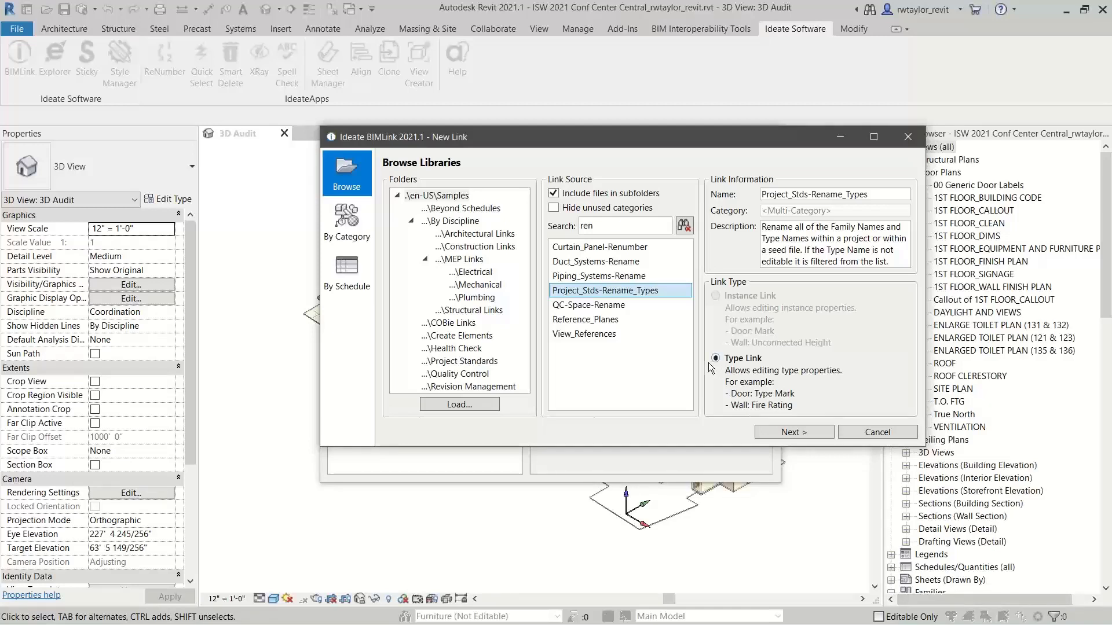
click(787, 433)
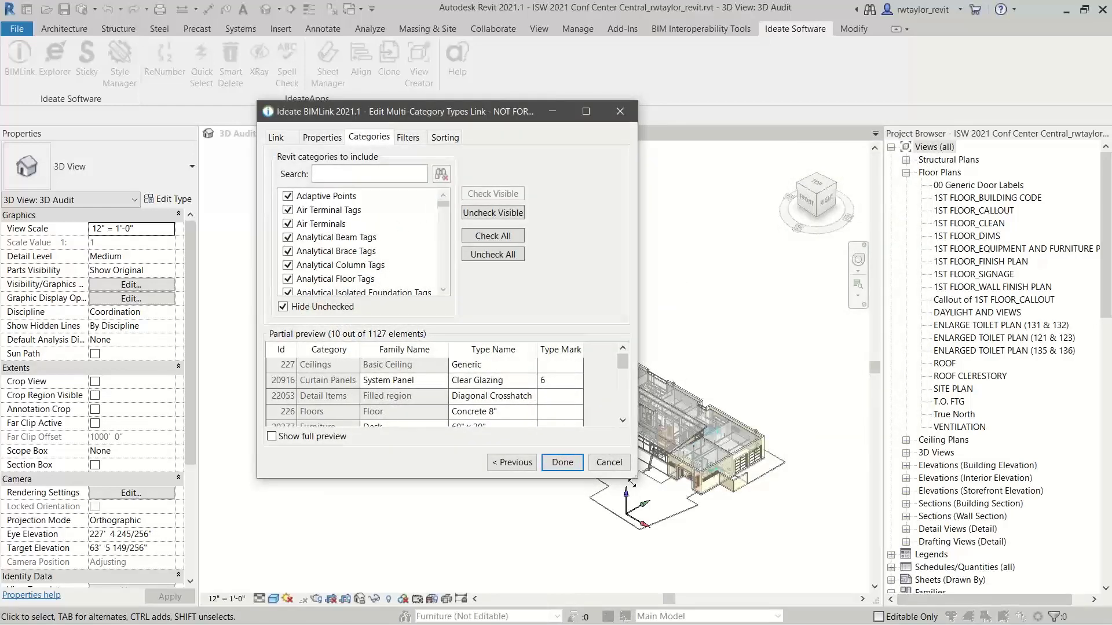
Step: In the link preview, rename the Basic Ceiling type to CC_Ceiling1 with type mark 101, then finish the link and close BIMLink
drag(632, 482, 747, 569)
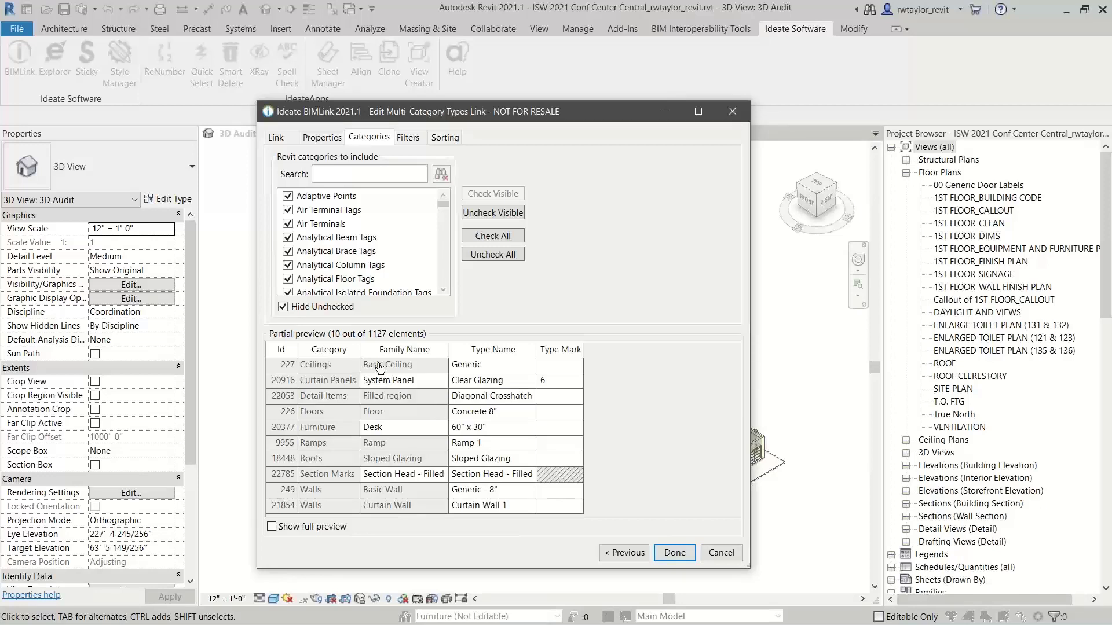
double_click(494, 367)
text(CC_Ceiling1)
key(Tab)
text(101)
key(Return)
drag(575, 115, 631, 97)
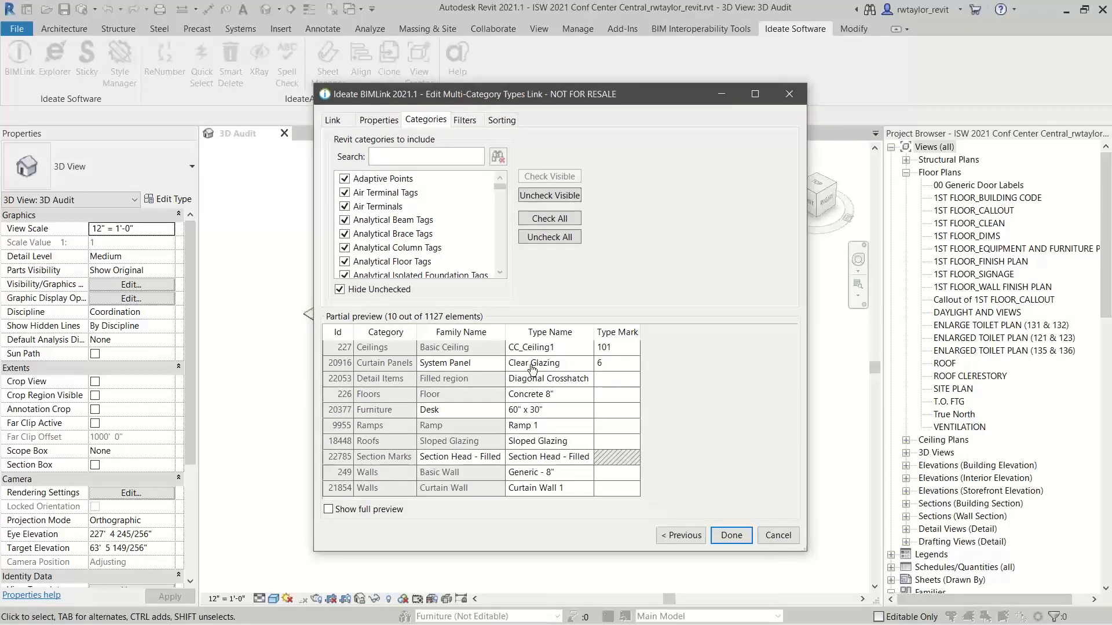
click(729, 535)
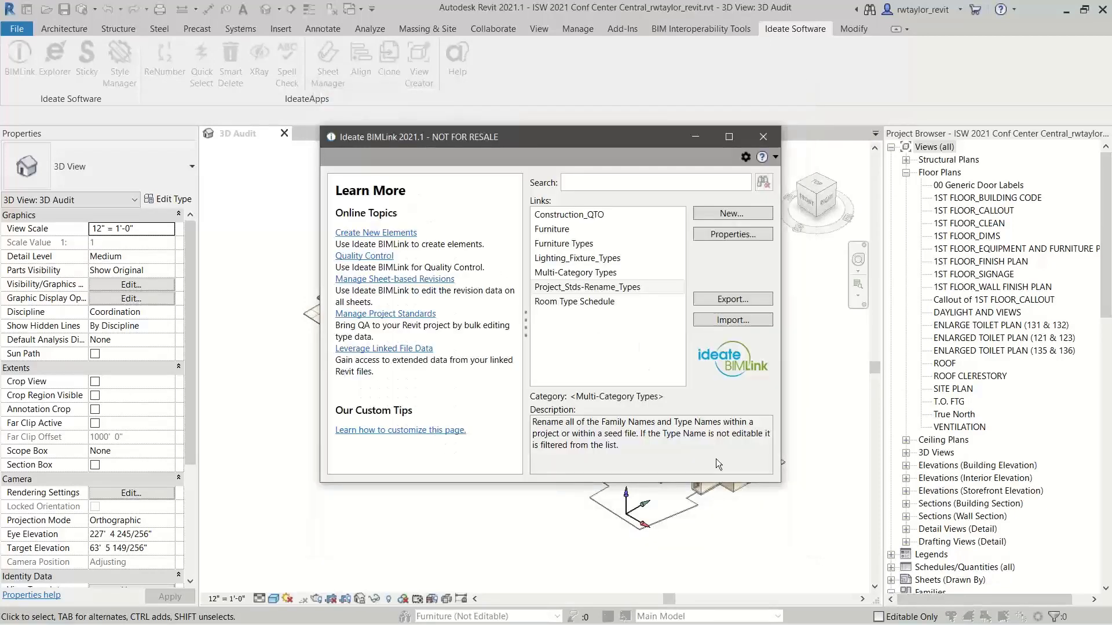
click(770, 136)
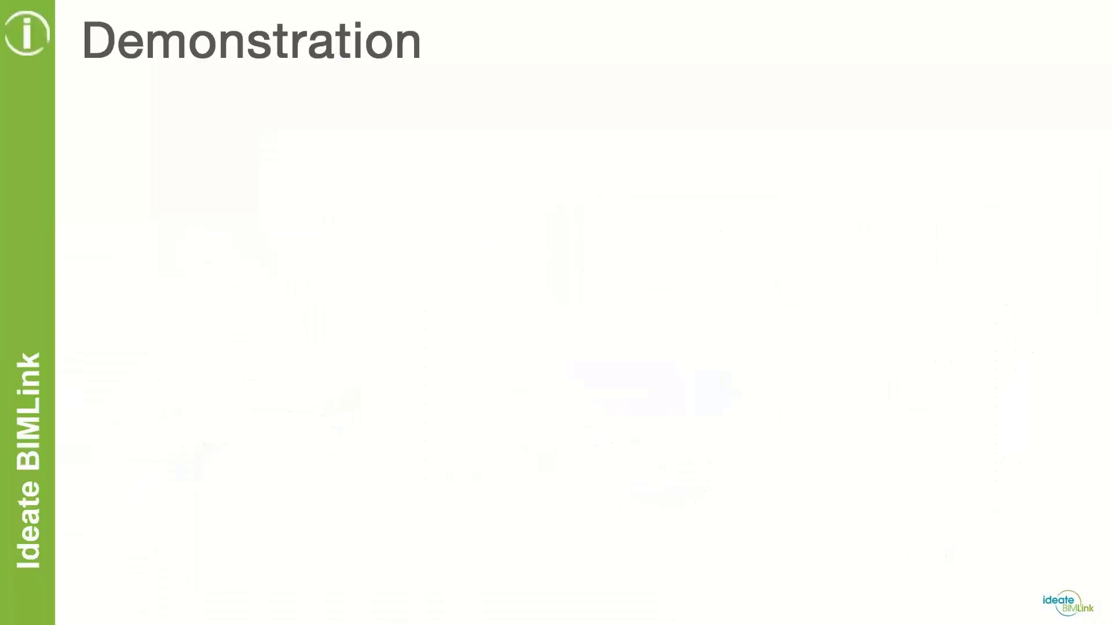
click(473, 407)
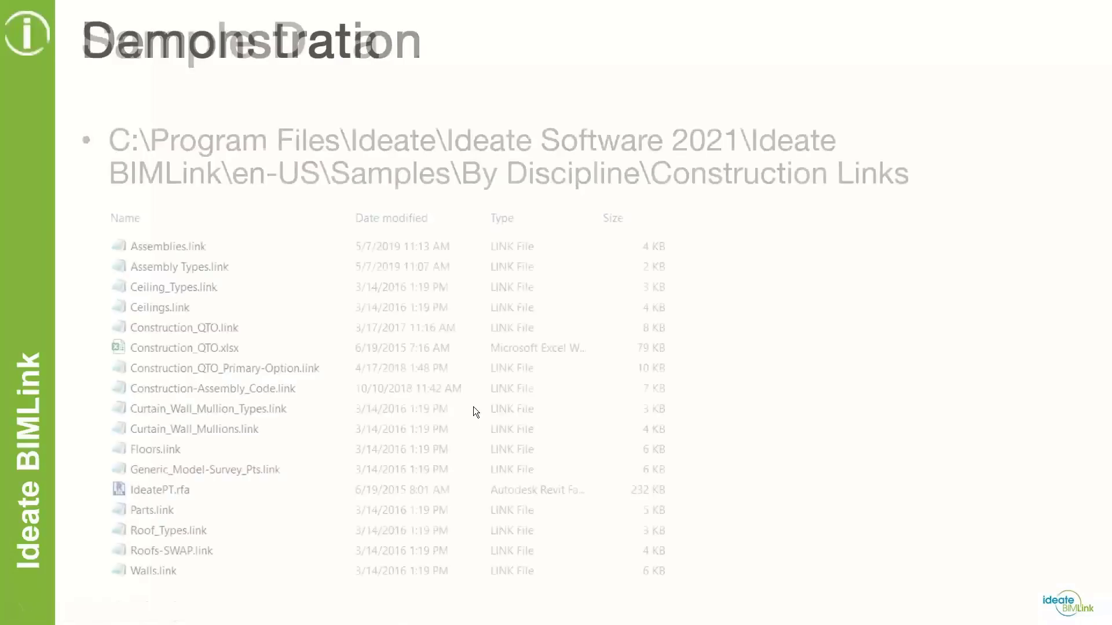
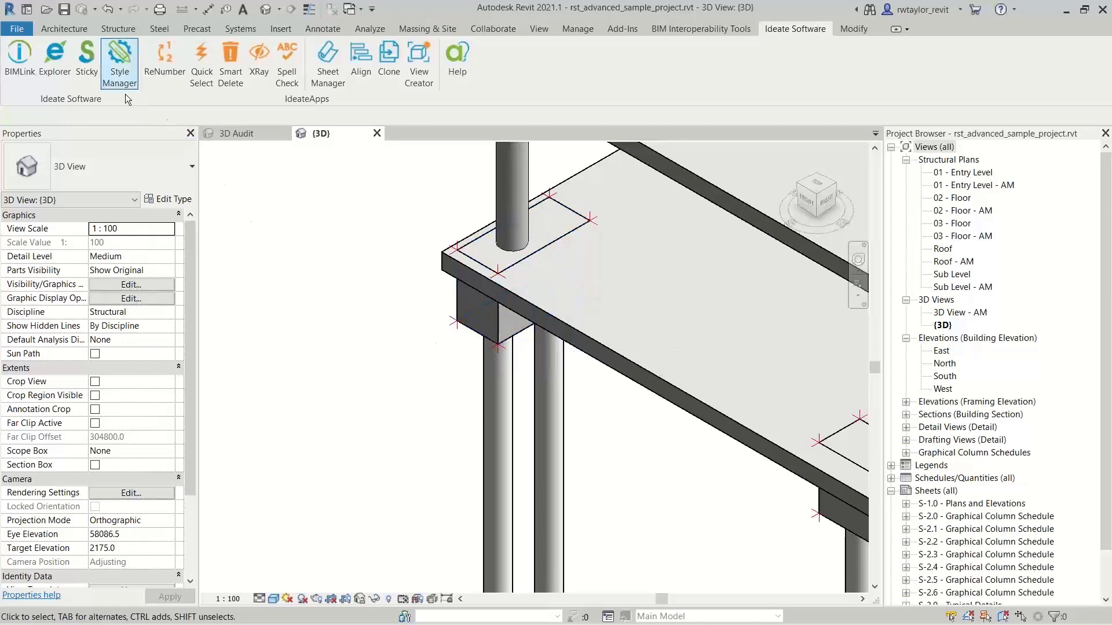
Step: Open BIMLink in the structural sample project and start a new link from the Generic_Models-Create_NEW sample, searching the library for "gen"
click(19, 61)
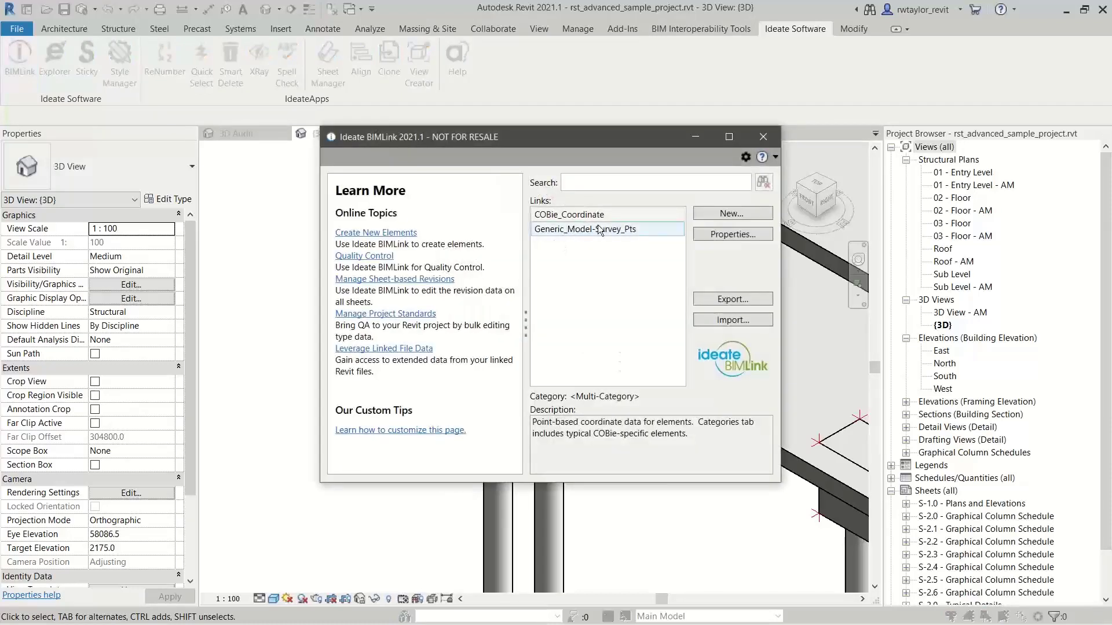
click(733, 212)
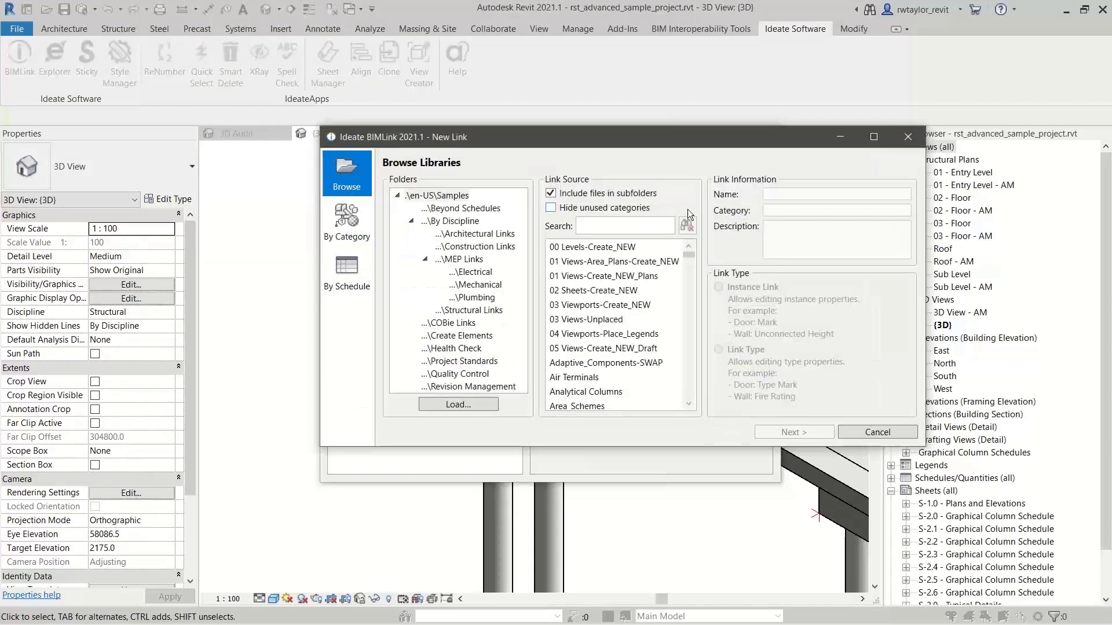
drag(572, 140, 510, 158)
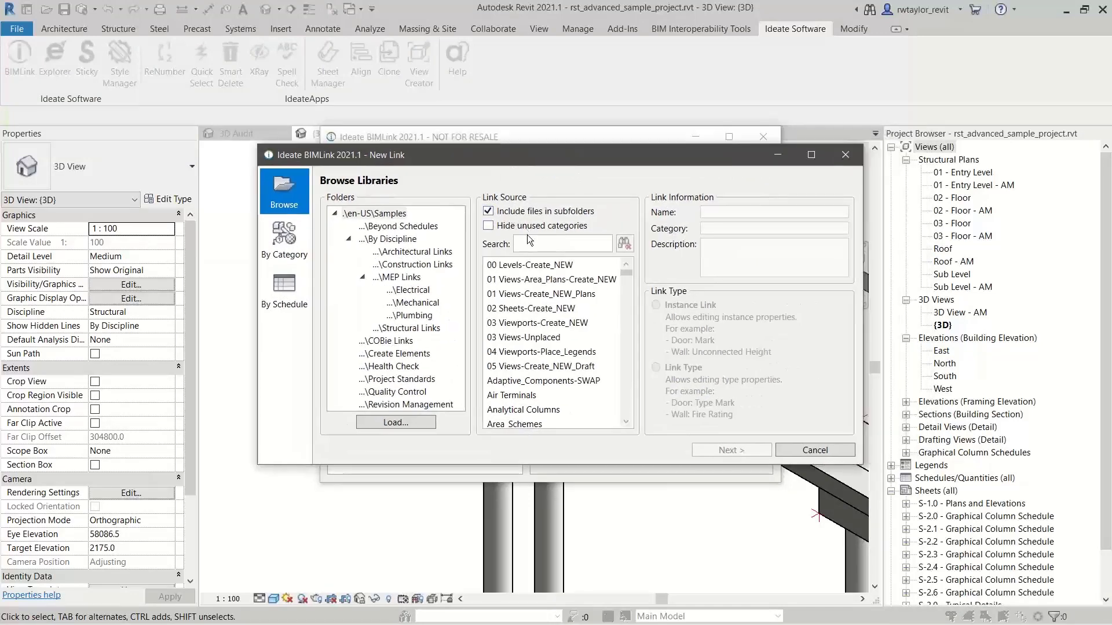
click(527, 241)
text(new)
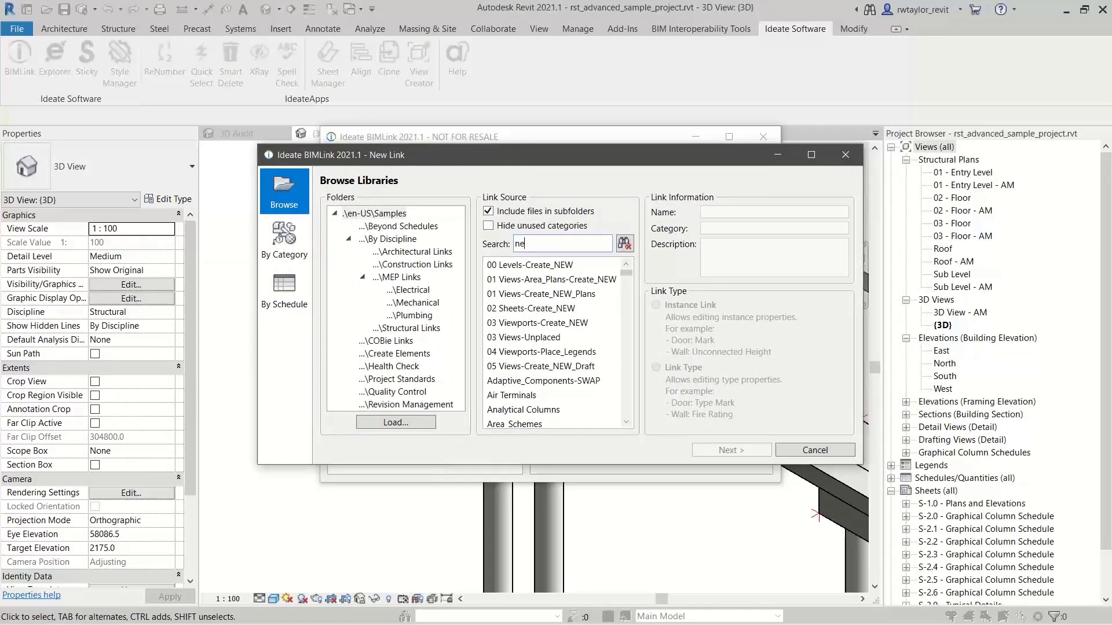
key(BackSpace)
key(BackSpace)
key(BackSpace)
text(gen)
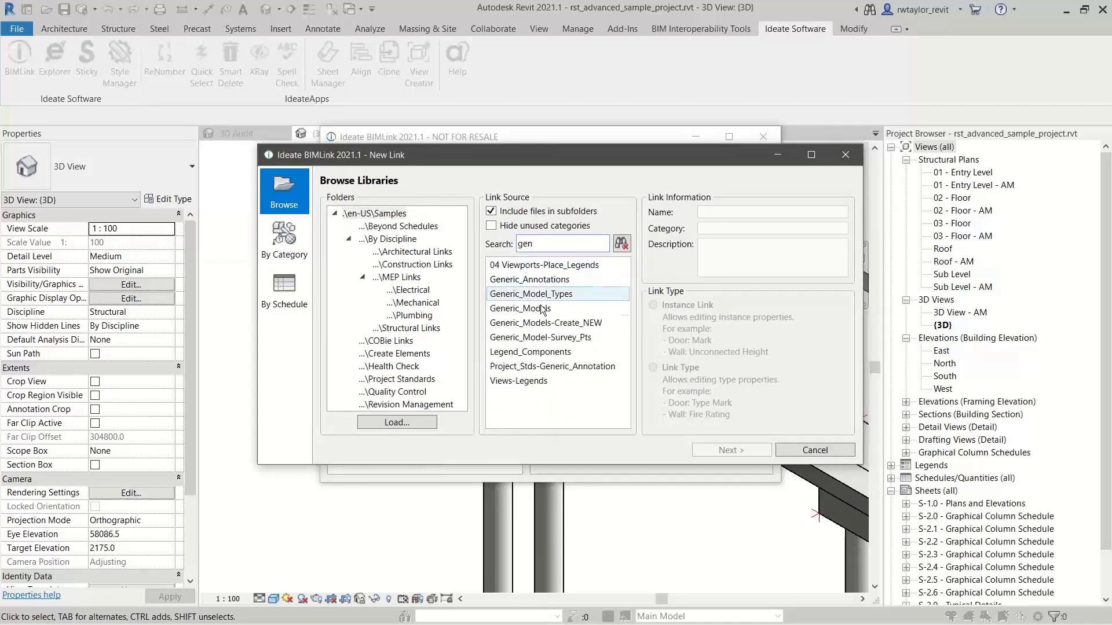
click(548, 323)
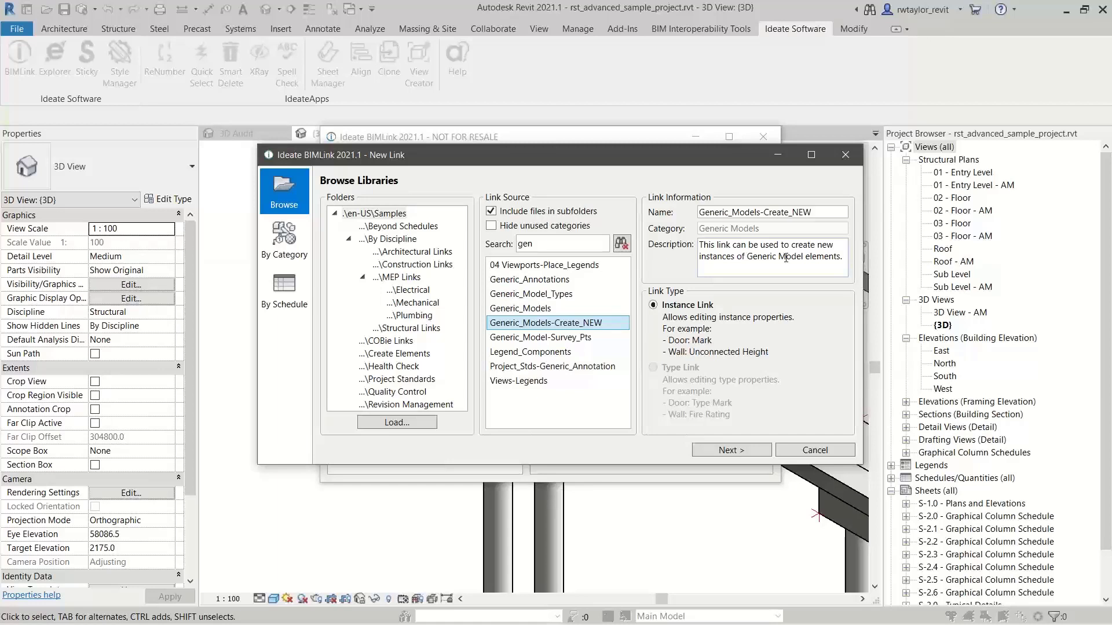
click(731, 451)
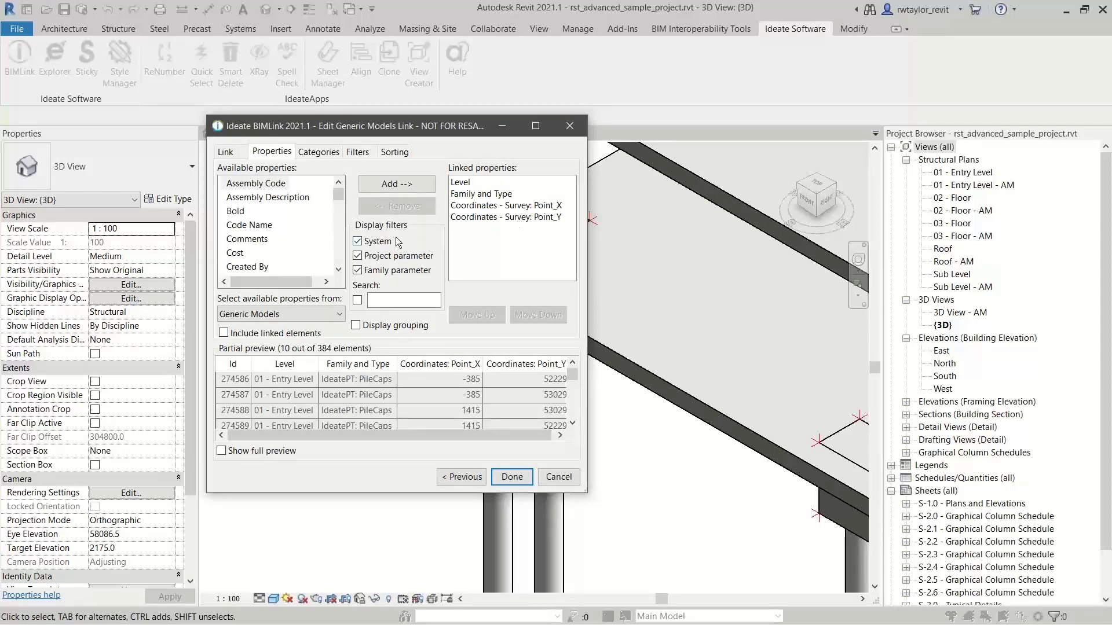
Step: Add the Coordinates - Survey: Point_Z property to the linked properties and finish the link definition
click(335, 315)
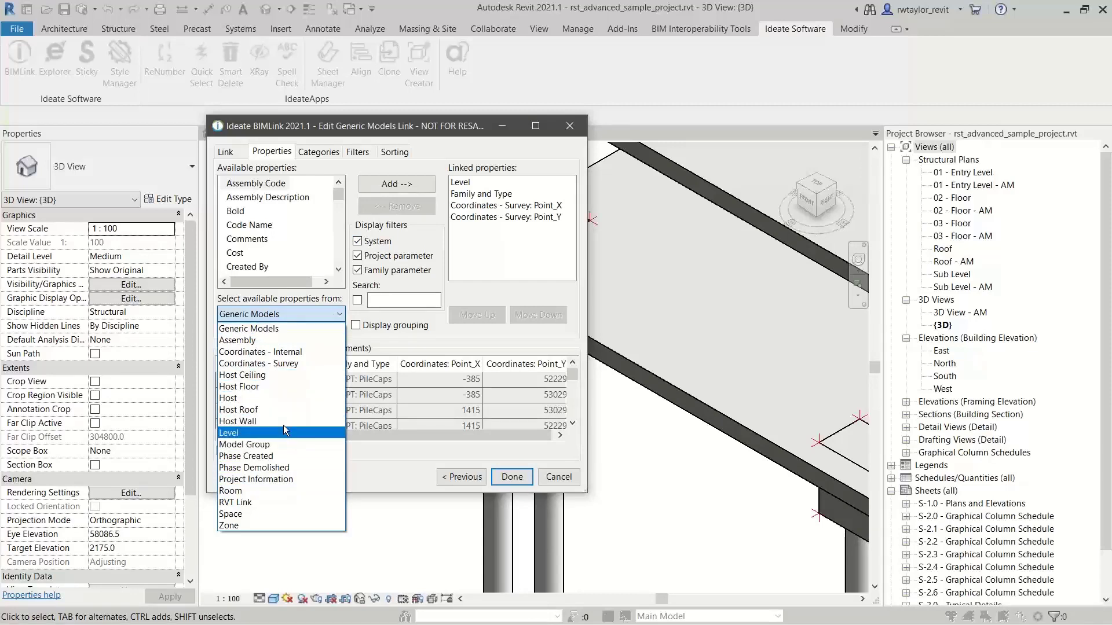
click(275, 365)
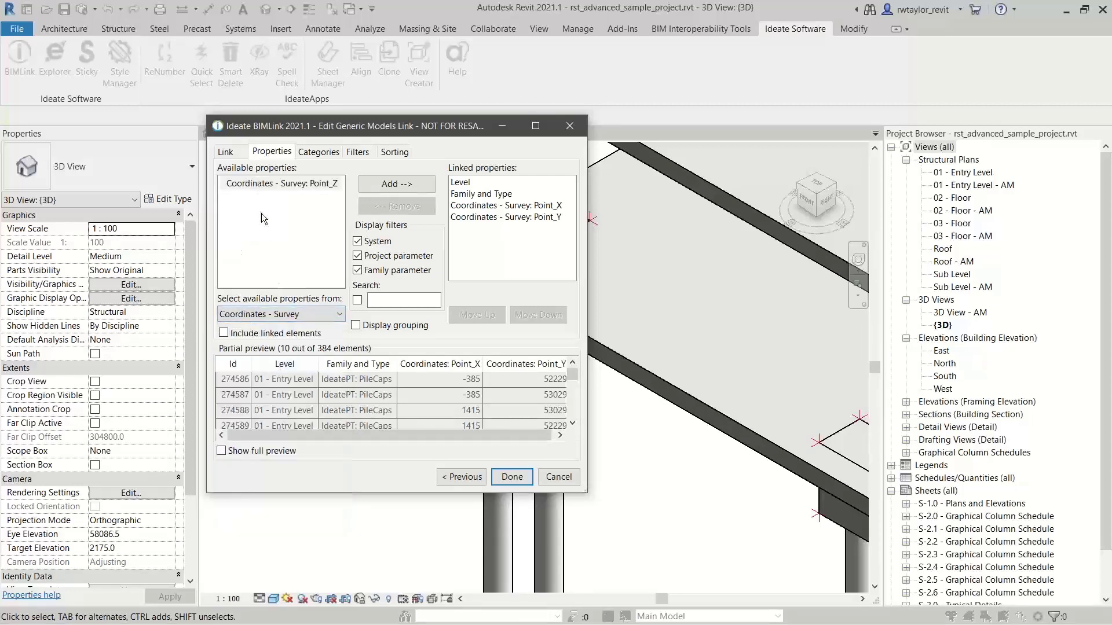
double_click(274, 184)
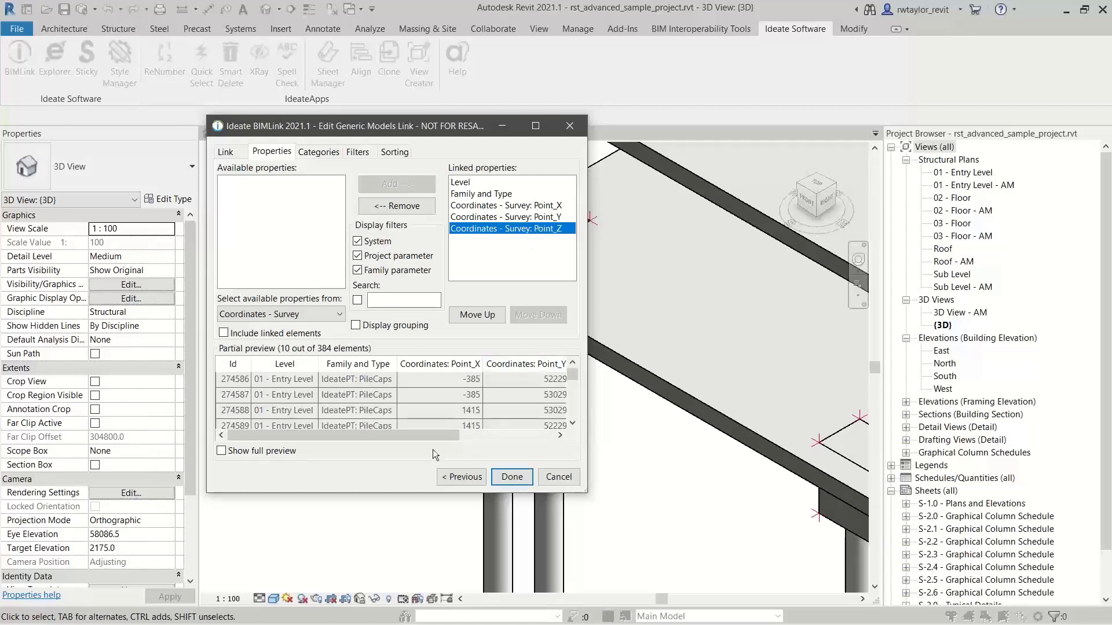
drag(432, 435, 538, 435)
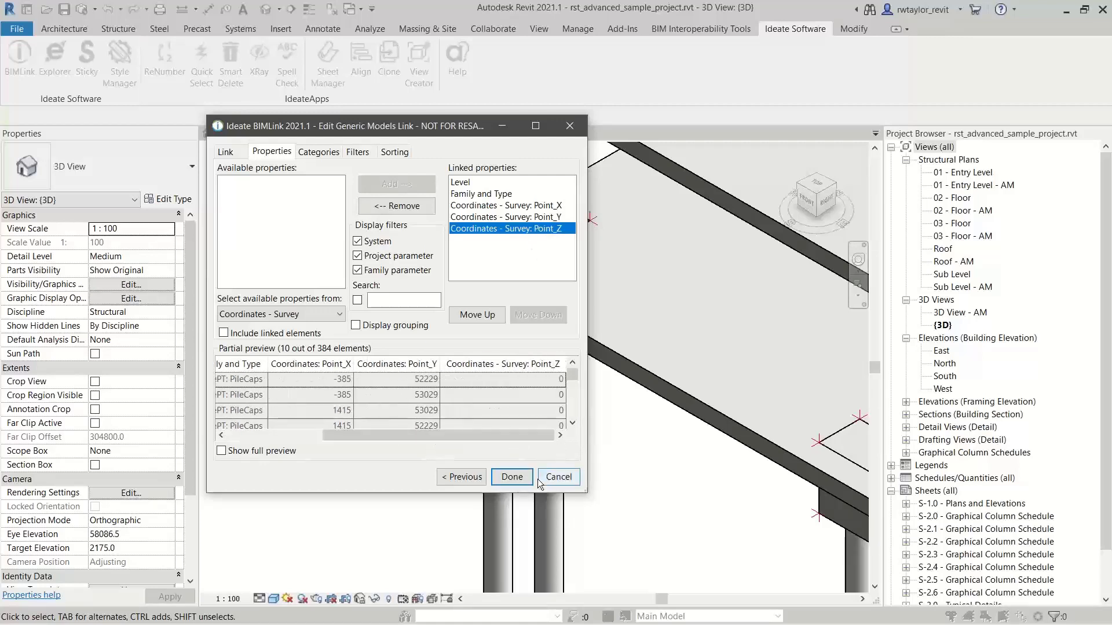
click(519, 481)
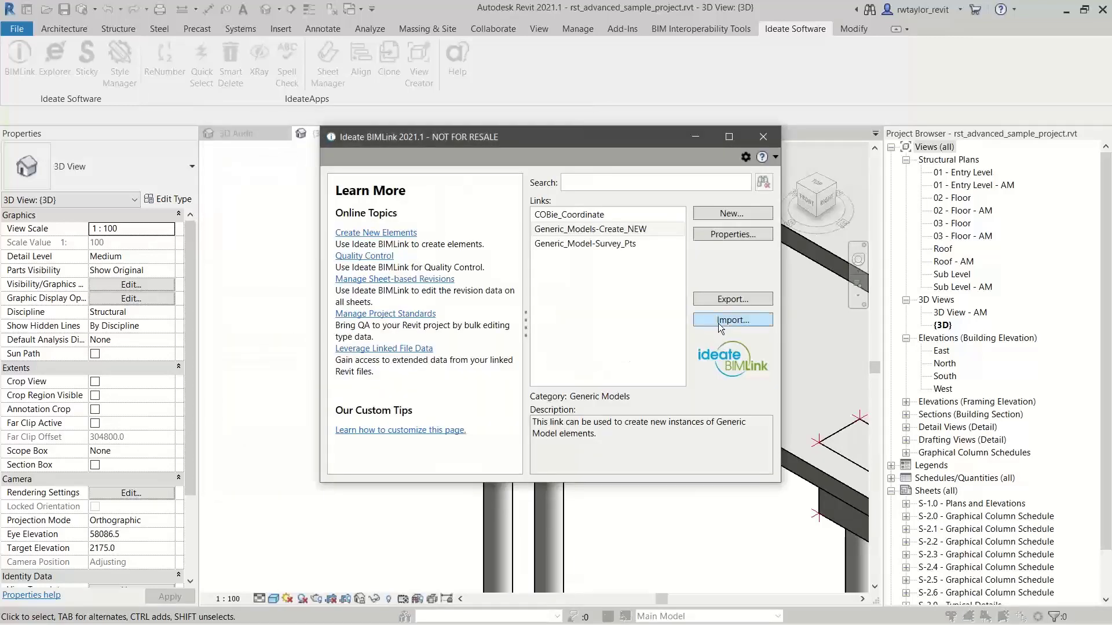
Step: Export the Generic_Models-Create_NEW link to Generic_Models-Create_NEW.xlsx and open the file in Excel
click(716, 299)
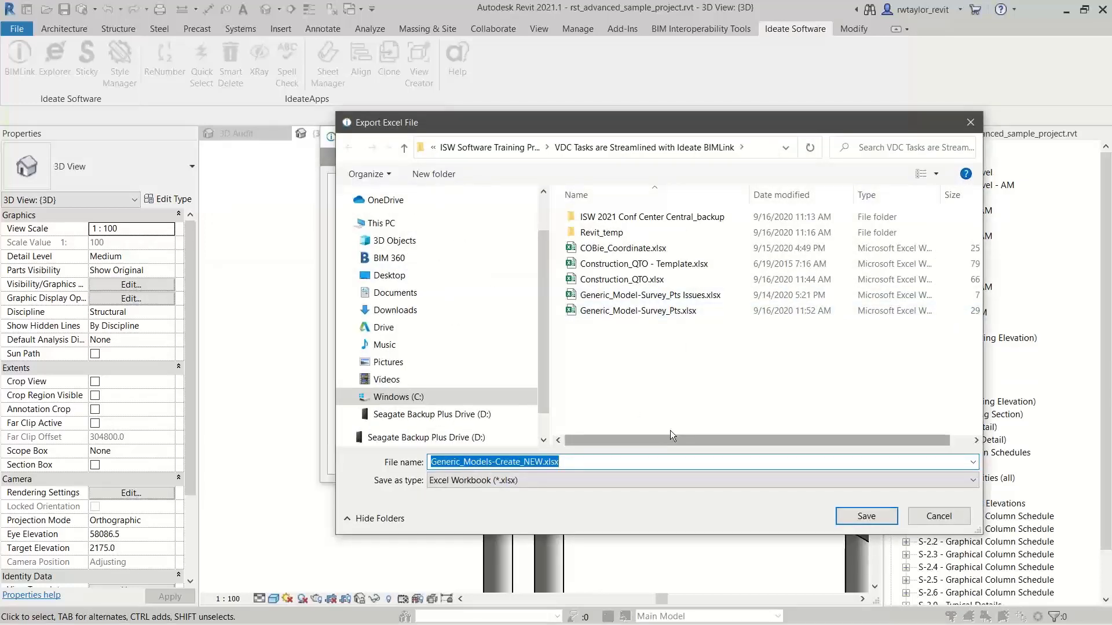
click(866, 516)
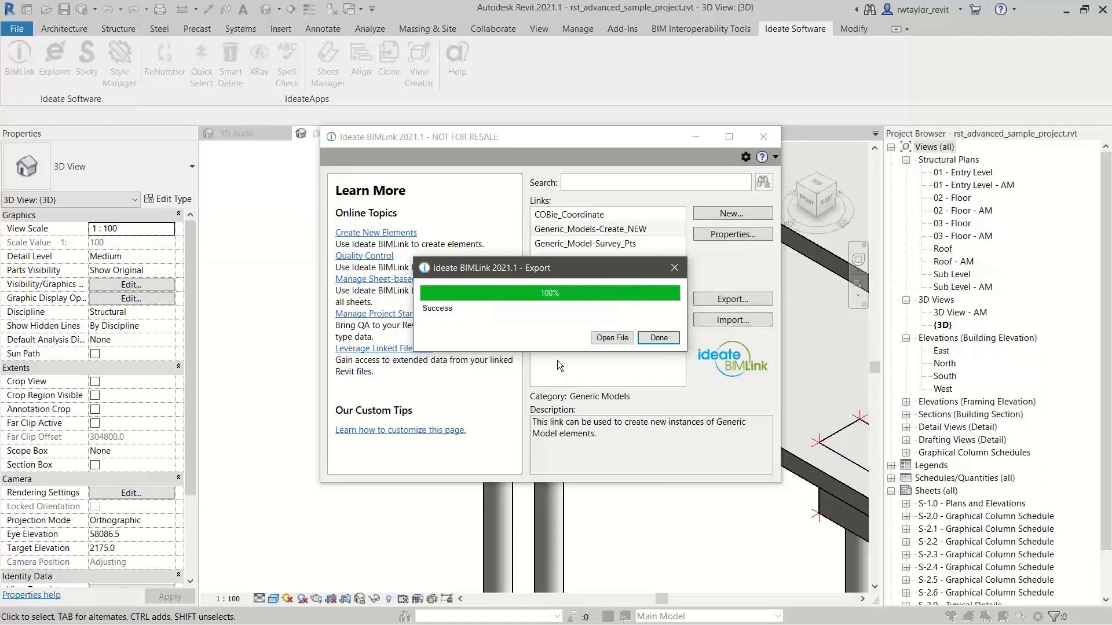
click(609, 338)
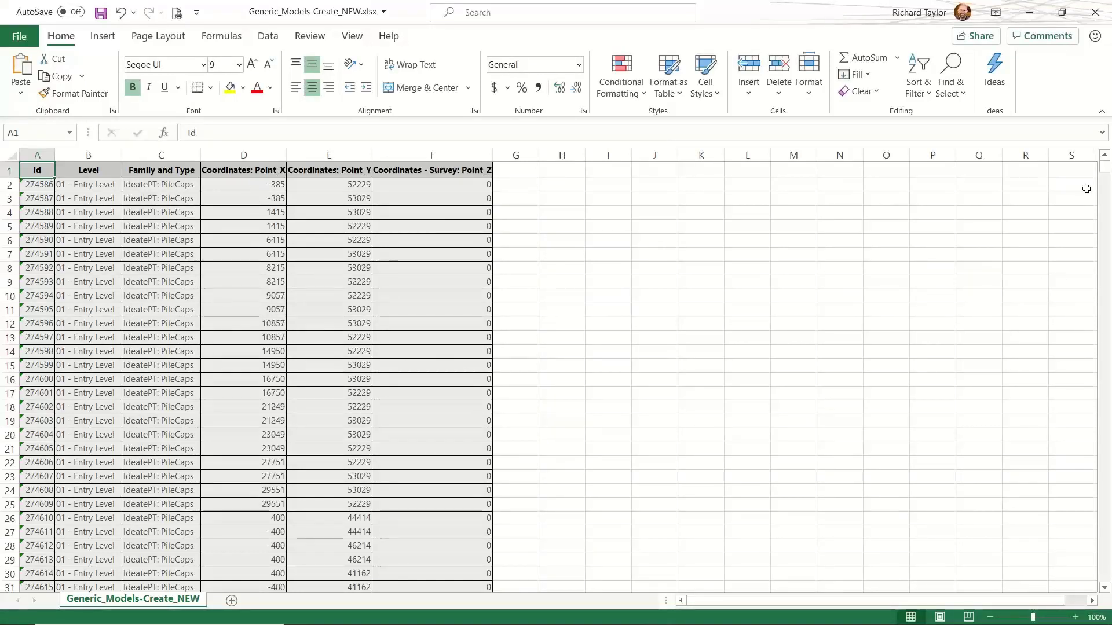
Step: Copy the last seven PileCaps rows without their Ids (B379:F385) and paste them below the data starting at B386
drag(1103, 177, 1102, 348)
drag(1106, 260, 1094, 383)
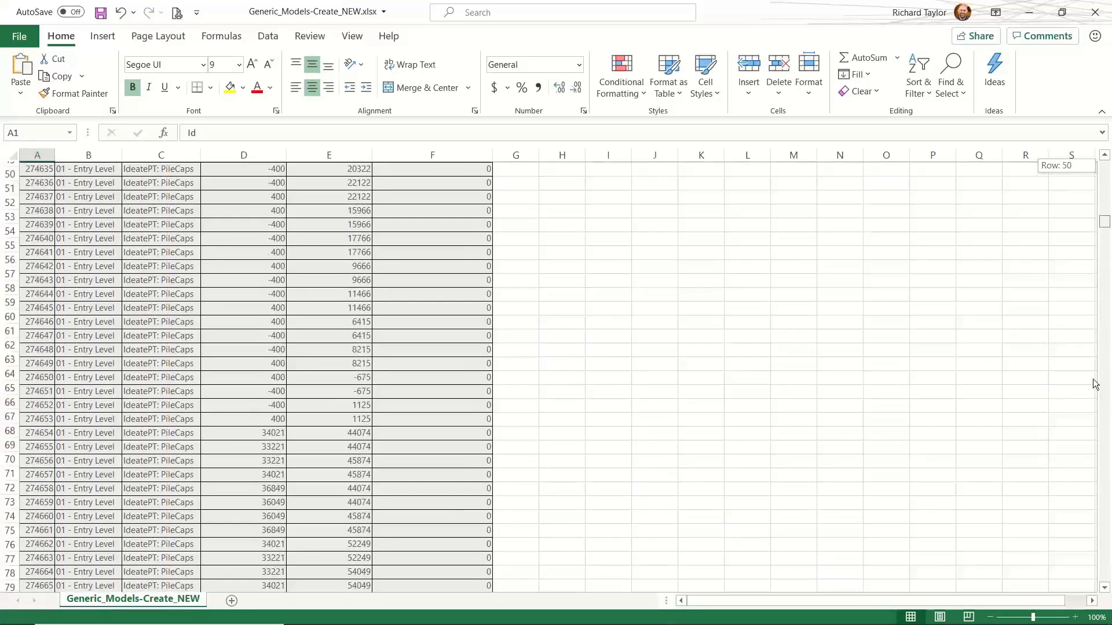
drag(1092, 513, 1104, 562)
click(1105, 589)
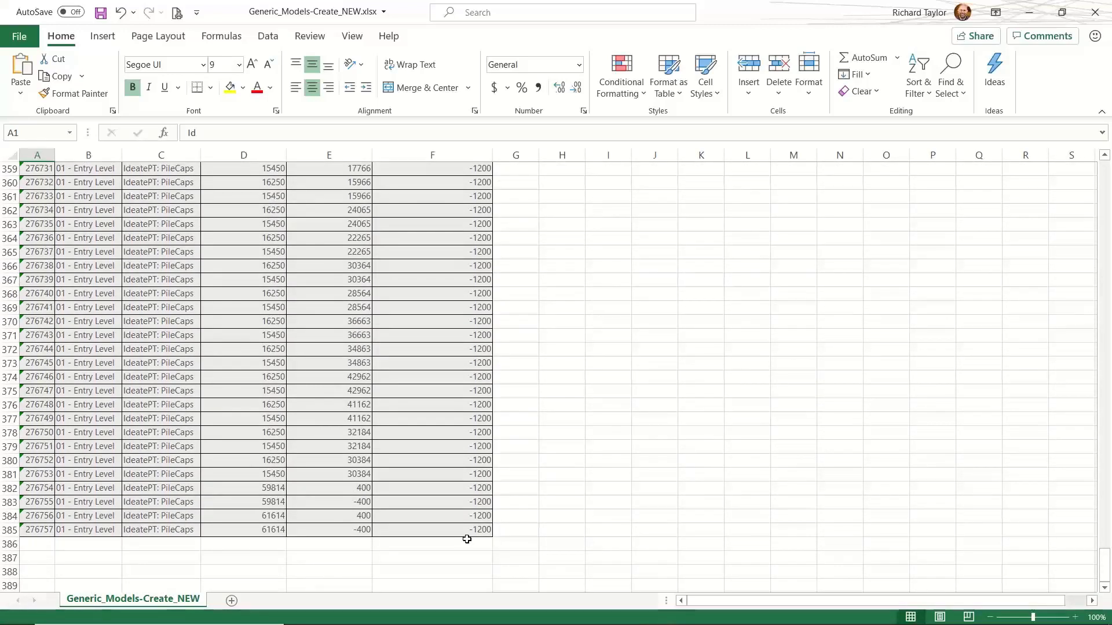
drag(465, 536, 56, 448)
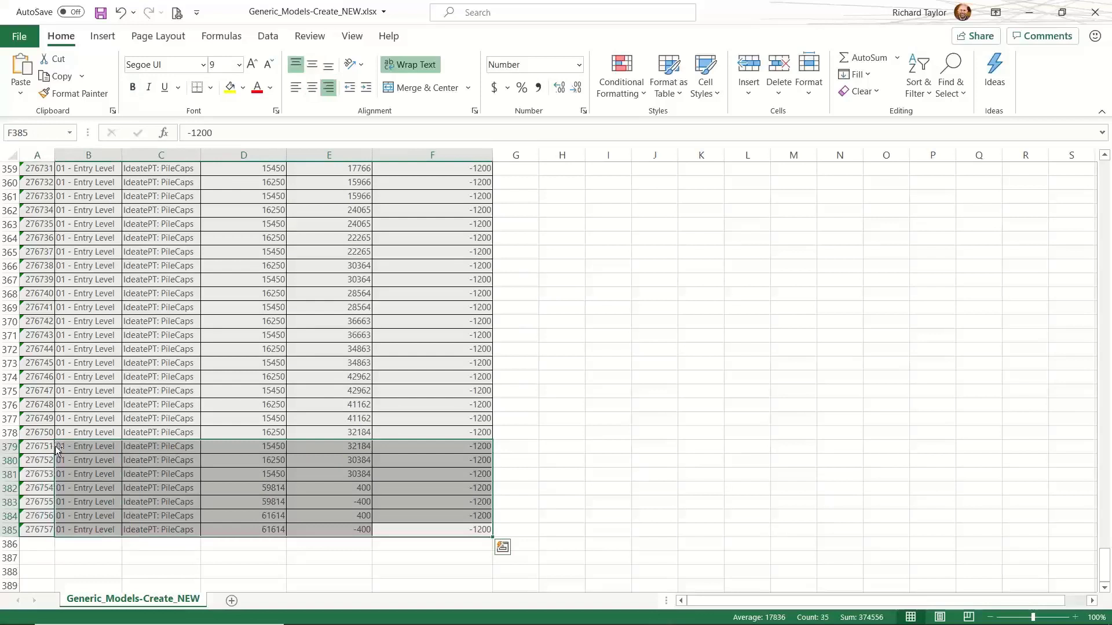
key(ctrl+c)
click(69, 549)
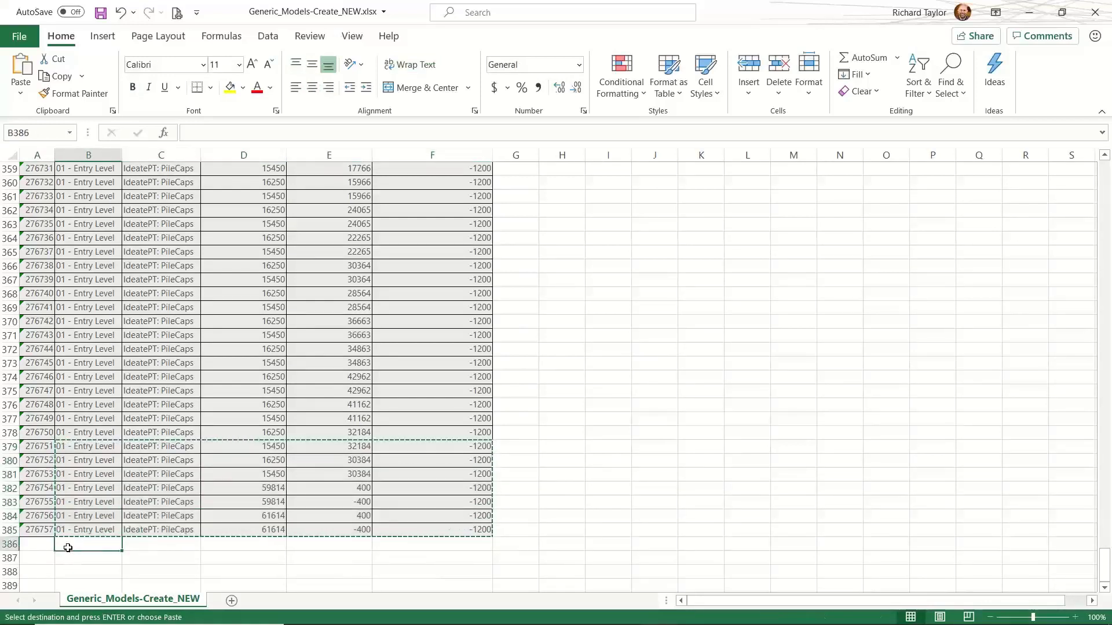
key(ctrl+v)
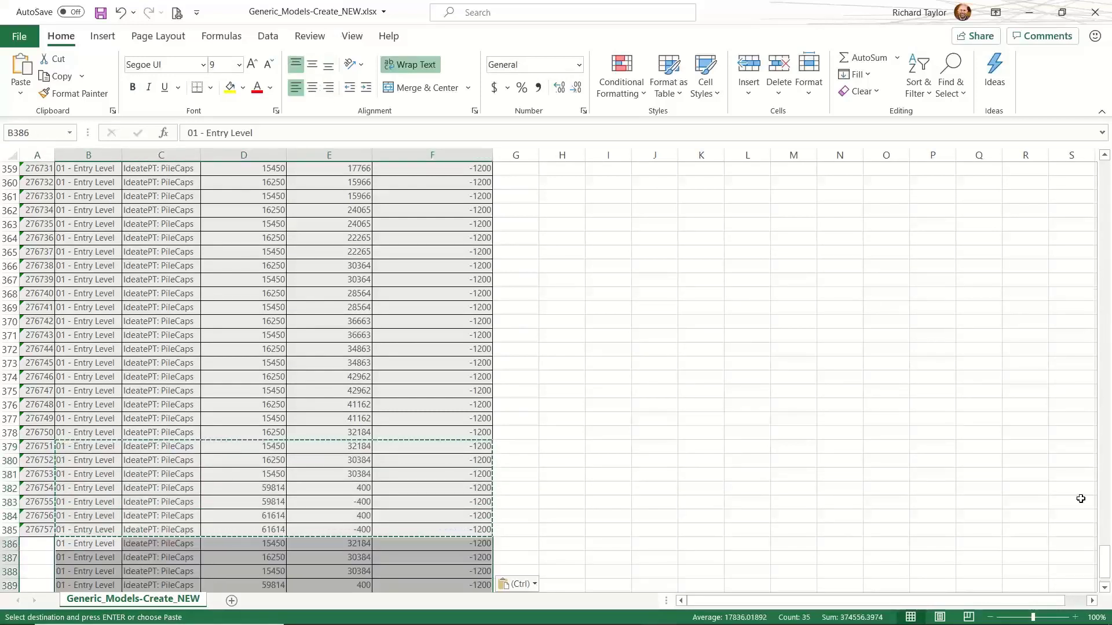
click(1104, 587)
click(1104, 587)
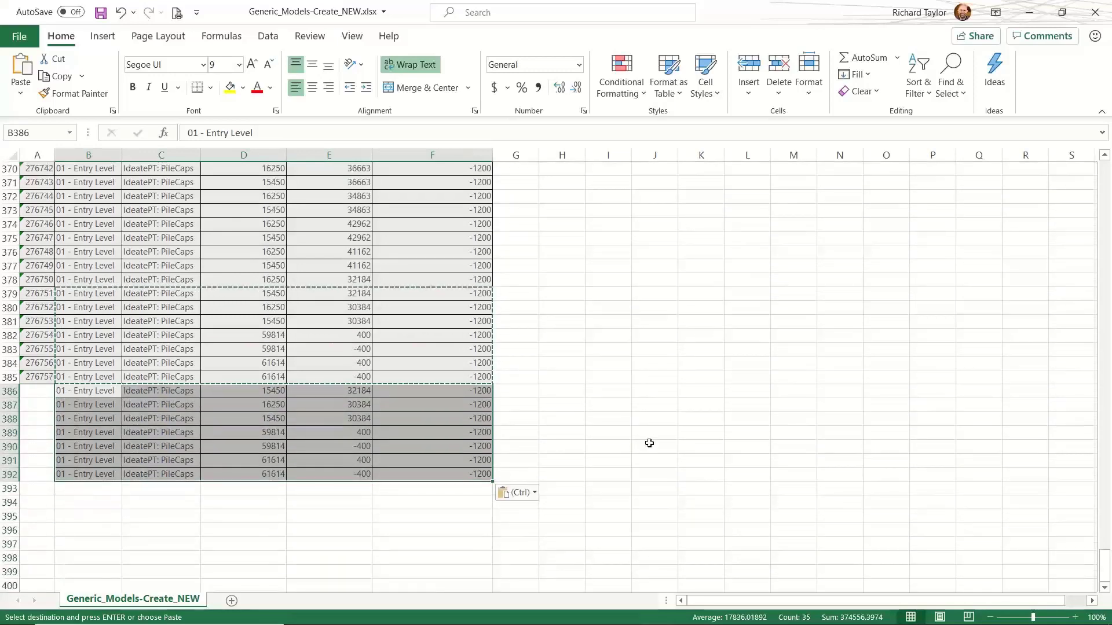
click(653, 446)
Step: Set the Point_Z value of the first pasted row (F386) to -600 and fill it down to F392
click(474, 392)
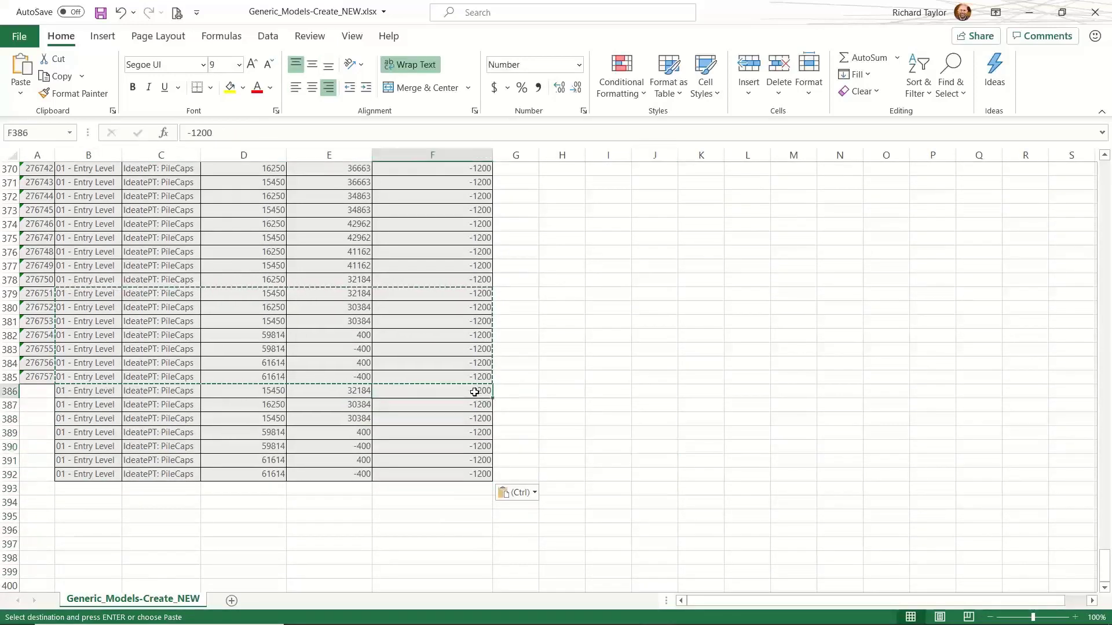
text(-600)
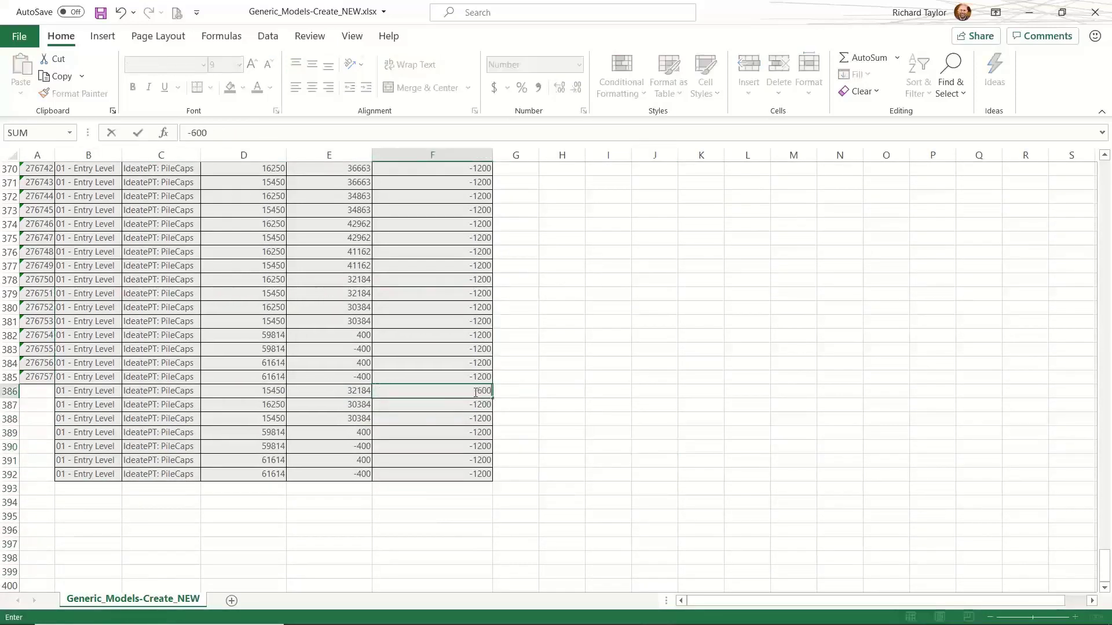
key(Return)
click(475, 392)
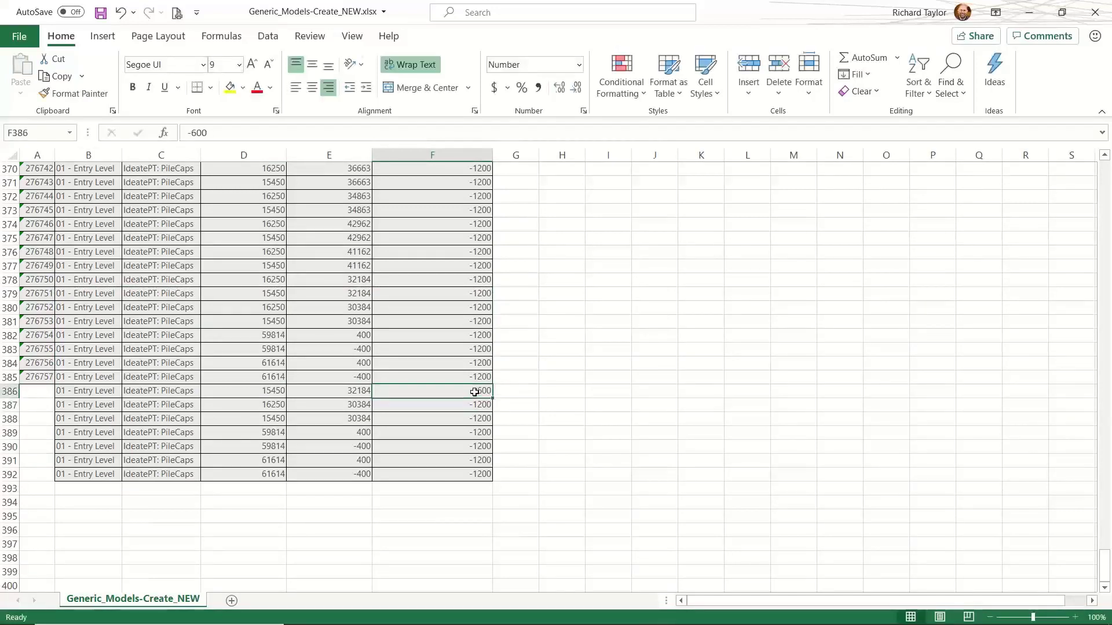
drag(491, 398, 478, 492)
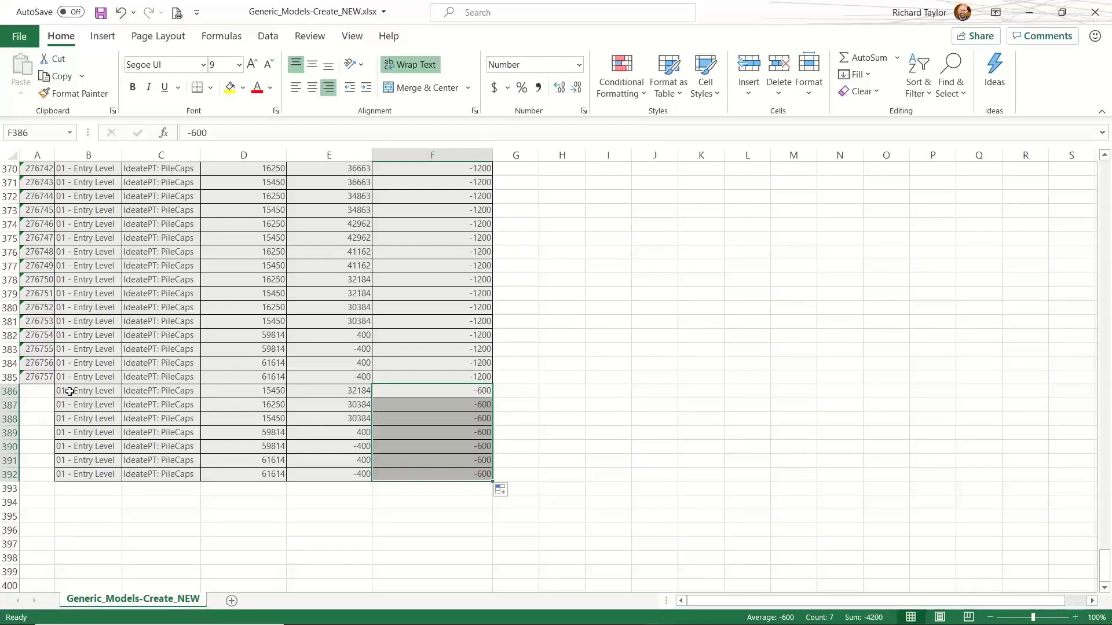
Step: Enter NEW as the Id in A386, fill it down to A392, and save the workbook
click(41, 389)
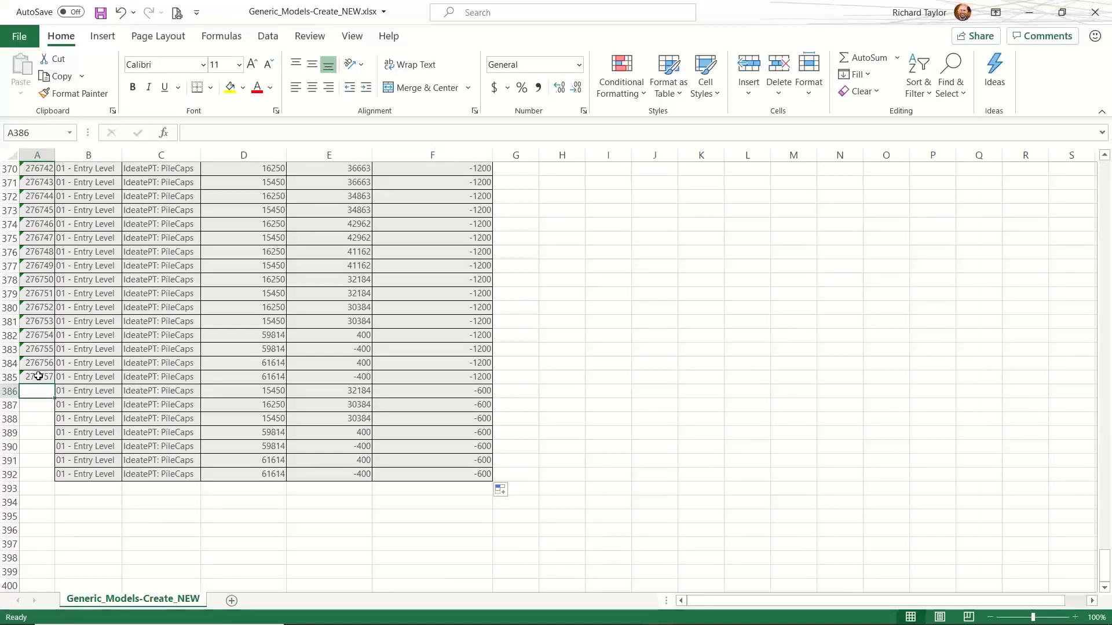
text(NEW)
key(Return)
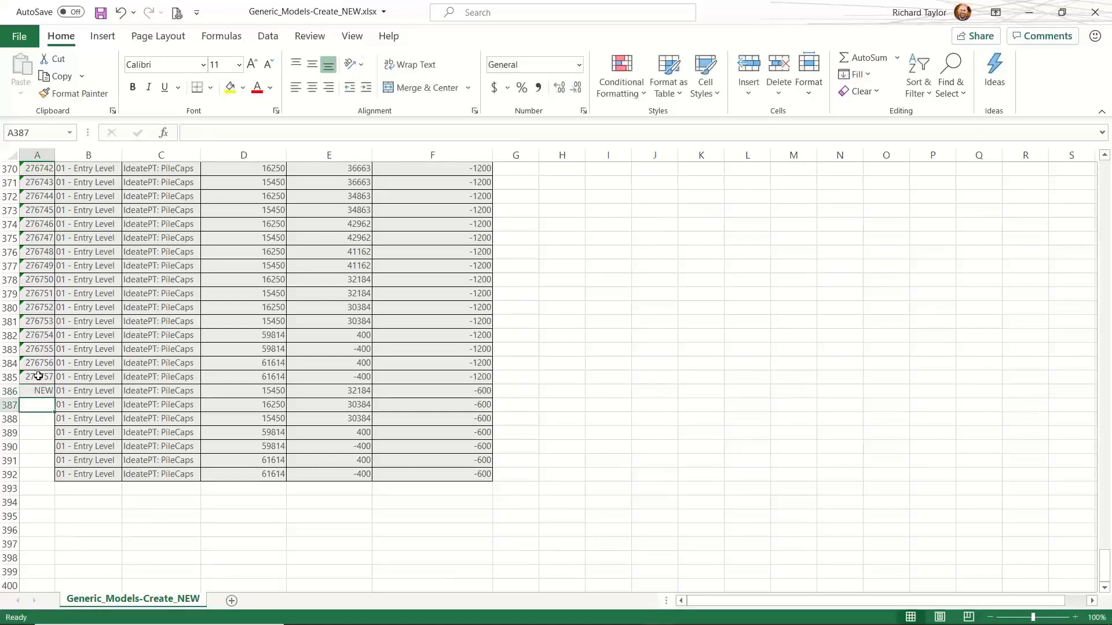
click(41, 391)
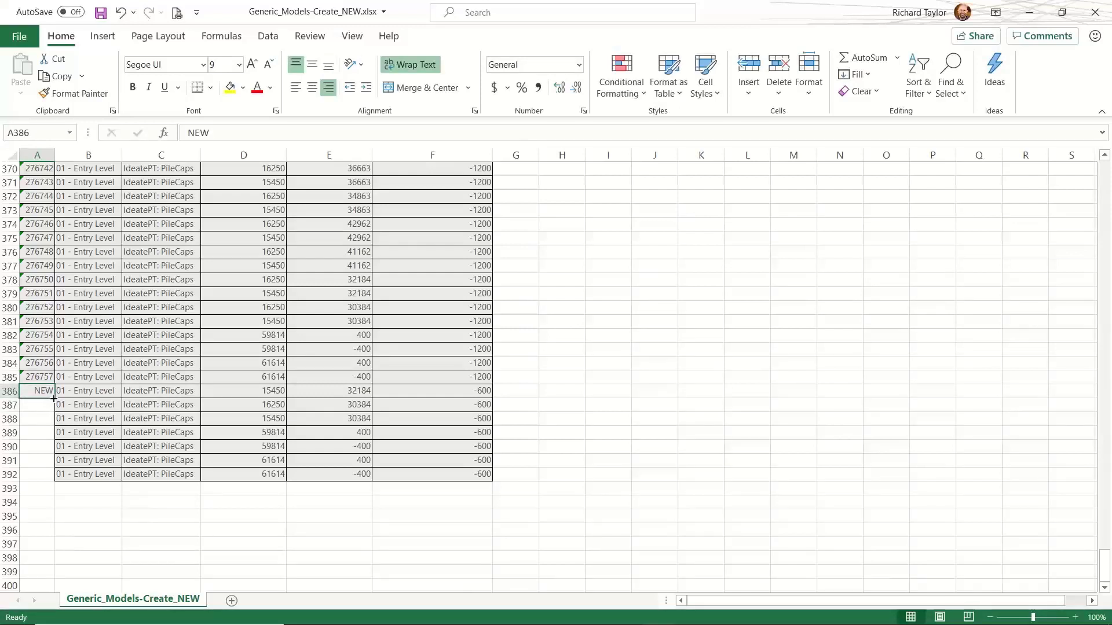
drag(55, 398, 47, 475)
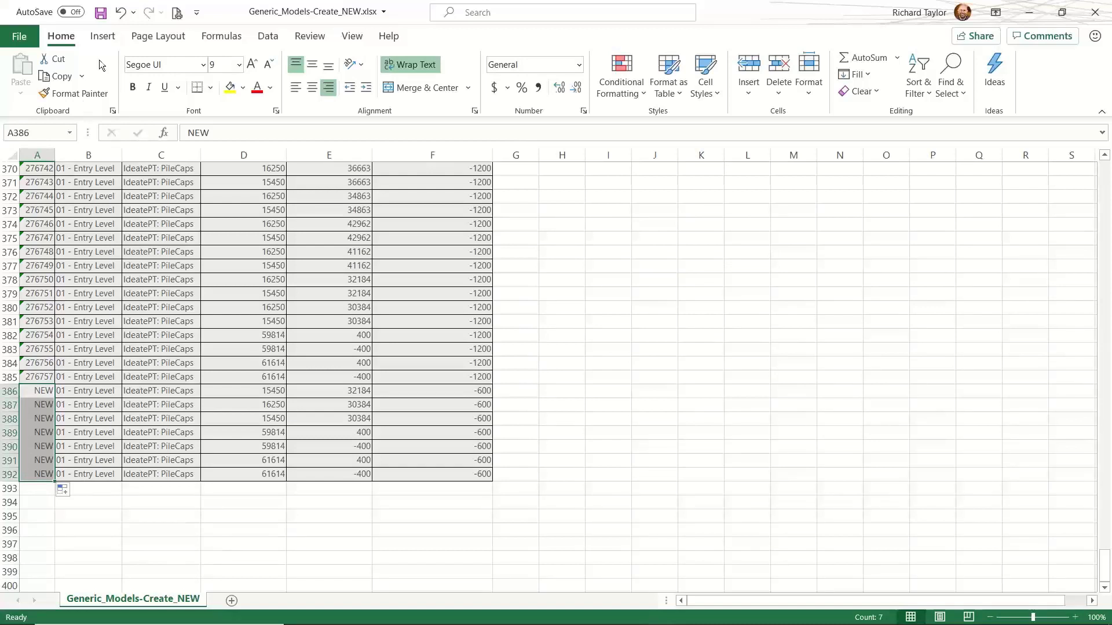
click(101, 13)
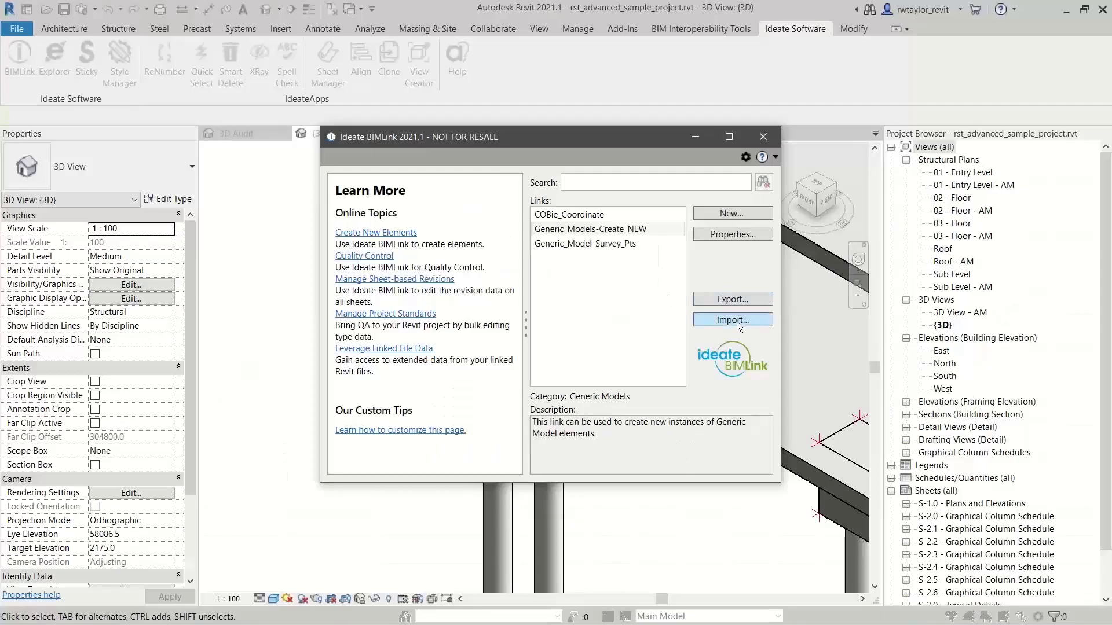
Step: In Revit, import Generic_Models-Create_NEW.xlsx through the Generic_Models-Create_NEW link and close BIMLink
click(735, 322)
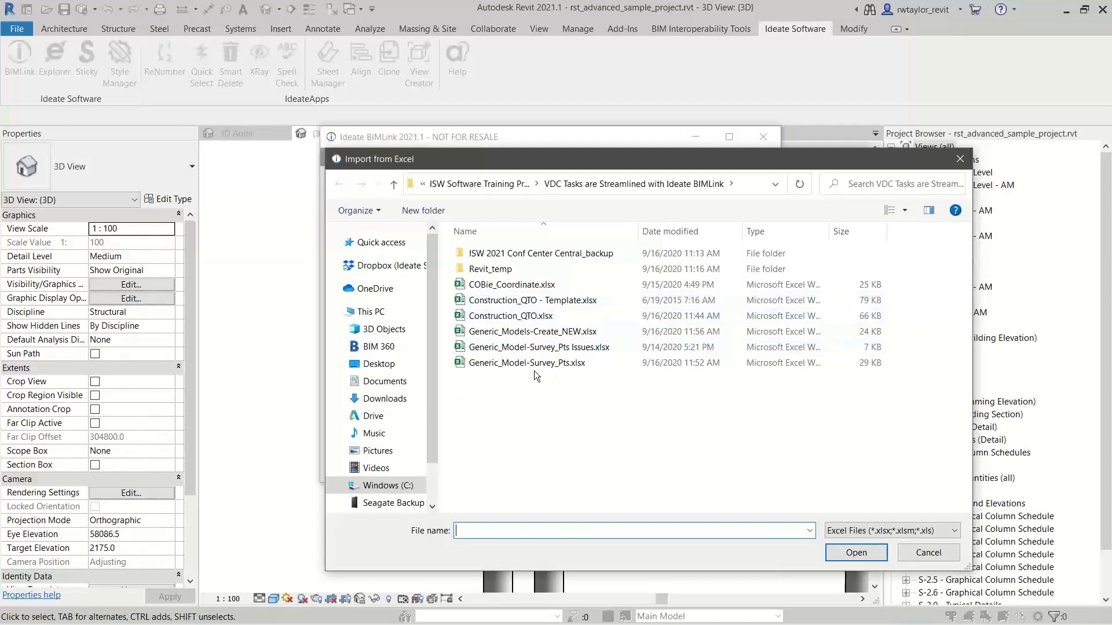
click(539, 331)
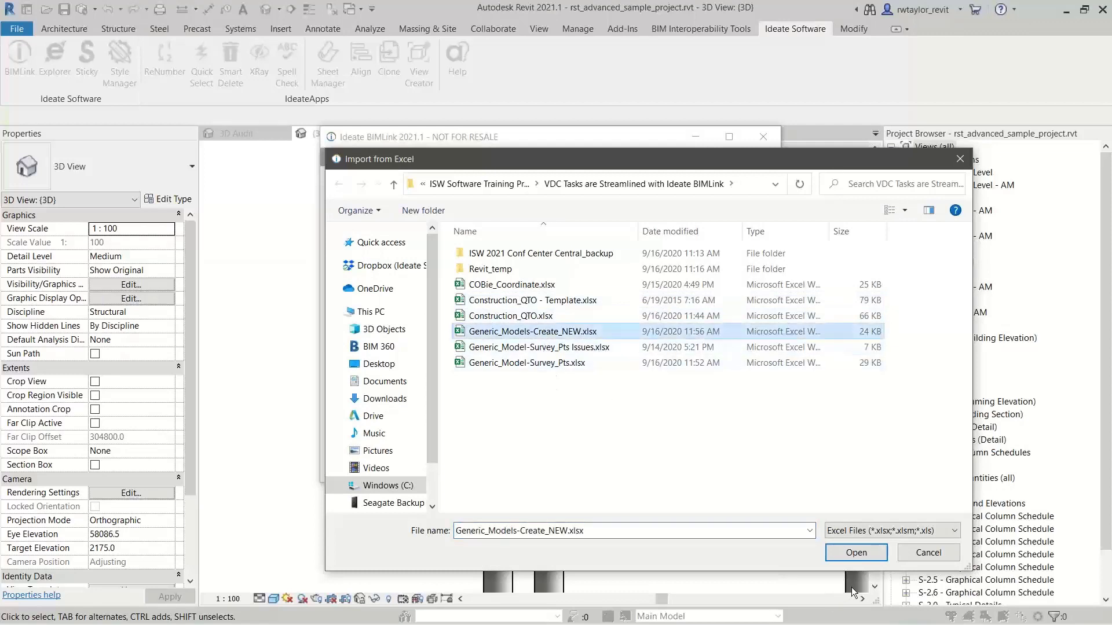
click(857, 549)
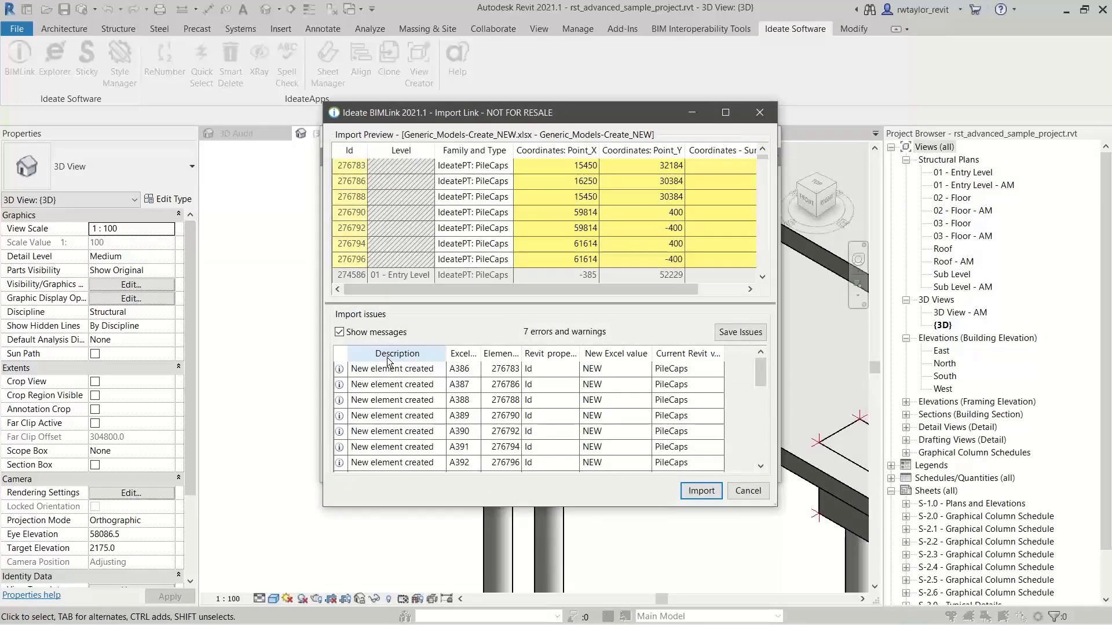
click(701, 490)
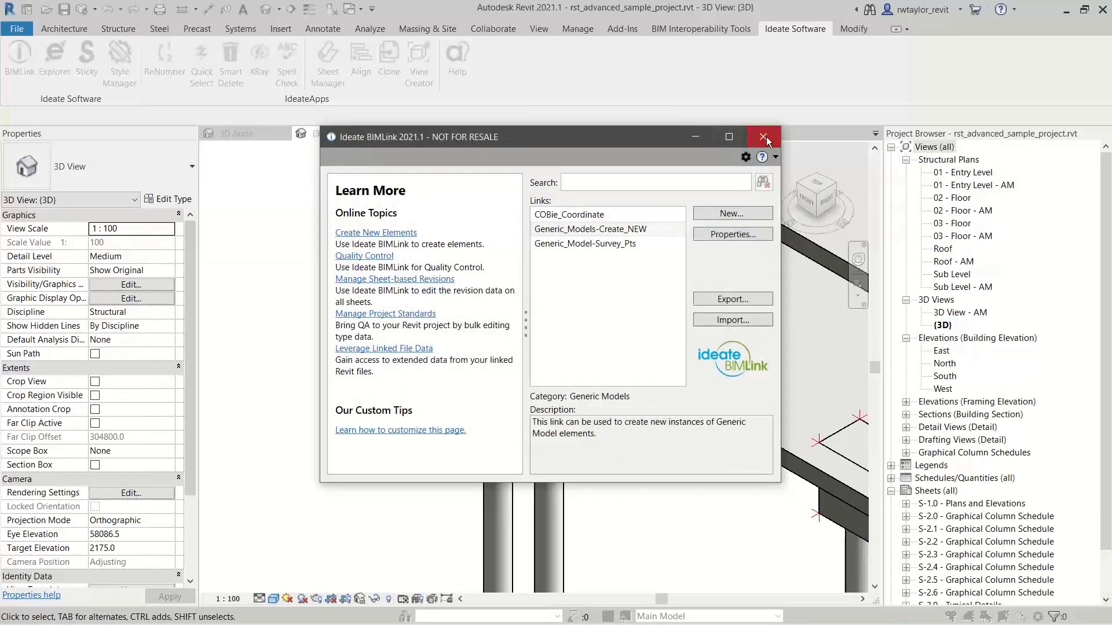
click(763, 137)
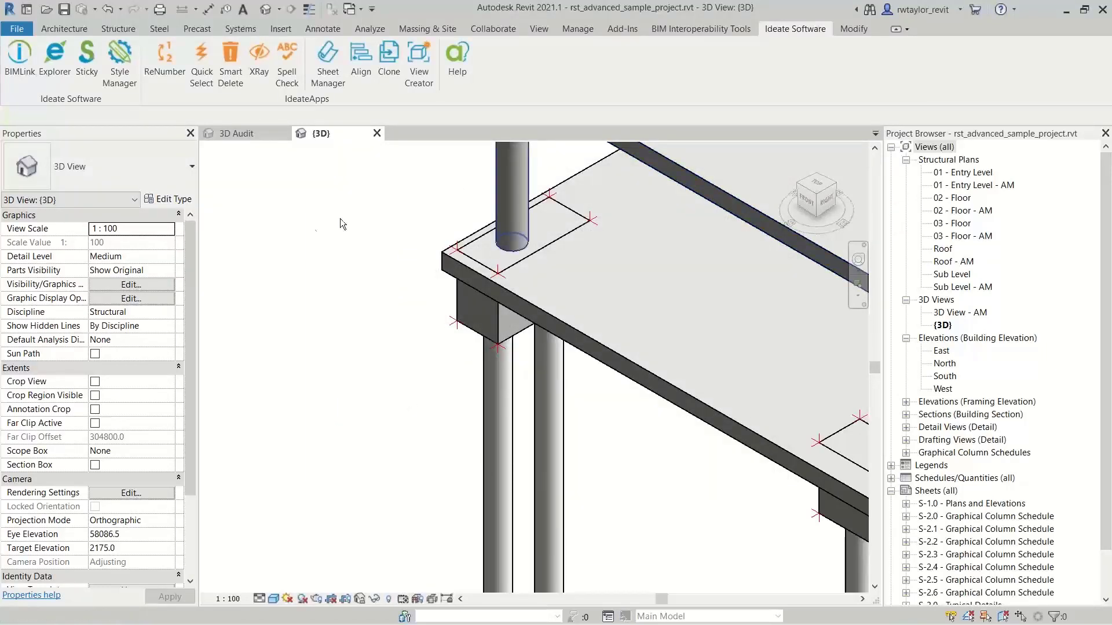
Step: Open Ideate Explorer, display the entire project, and select all IdeatePT elements under Generic Models
click(51, 70)
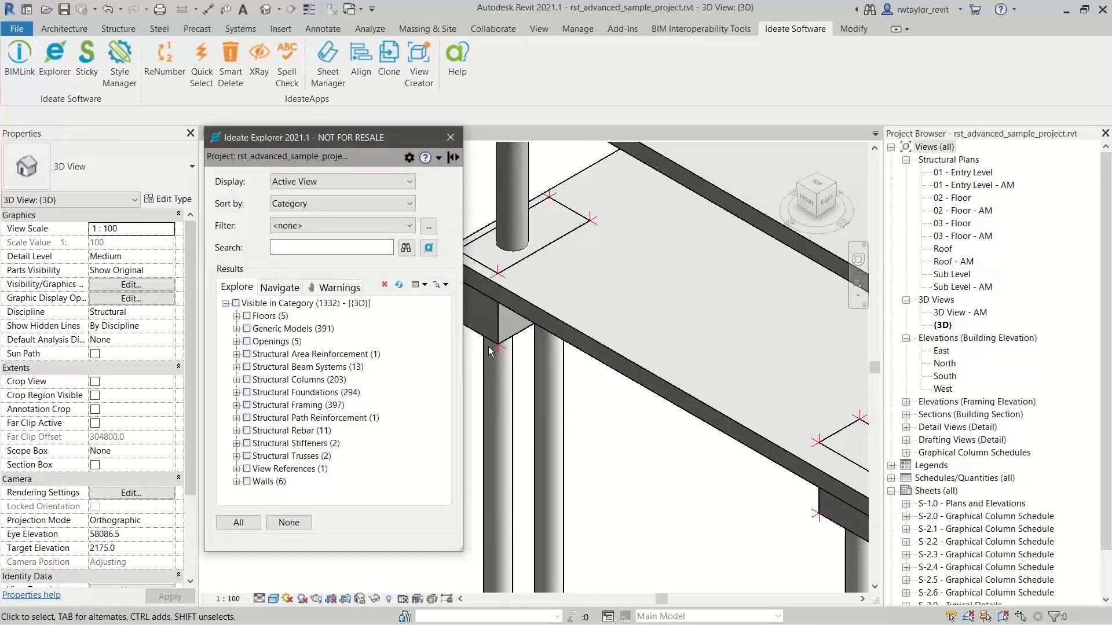
click(335, 180)
click(326, 194)
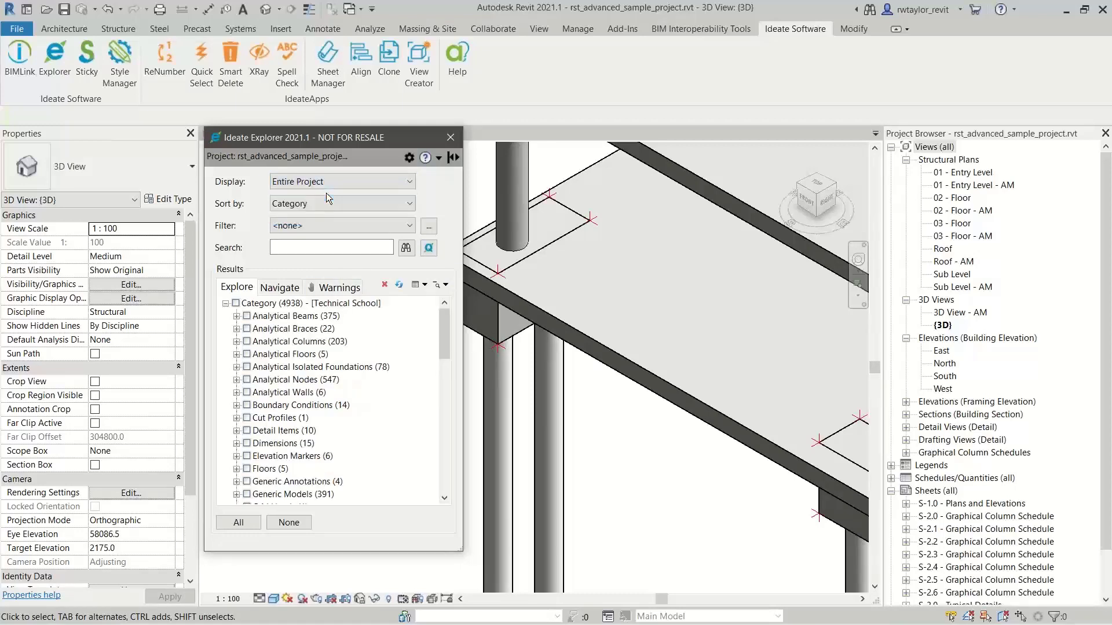
scroll(440, 349, down, 5)
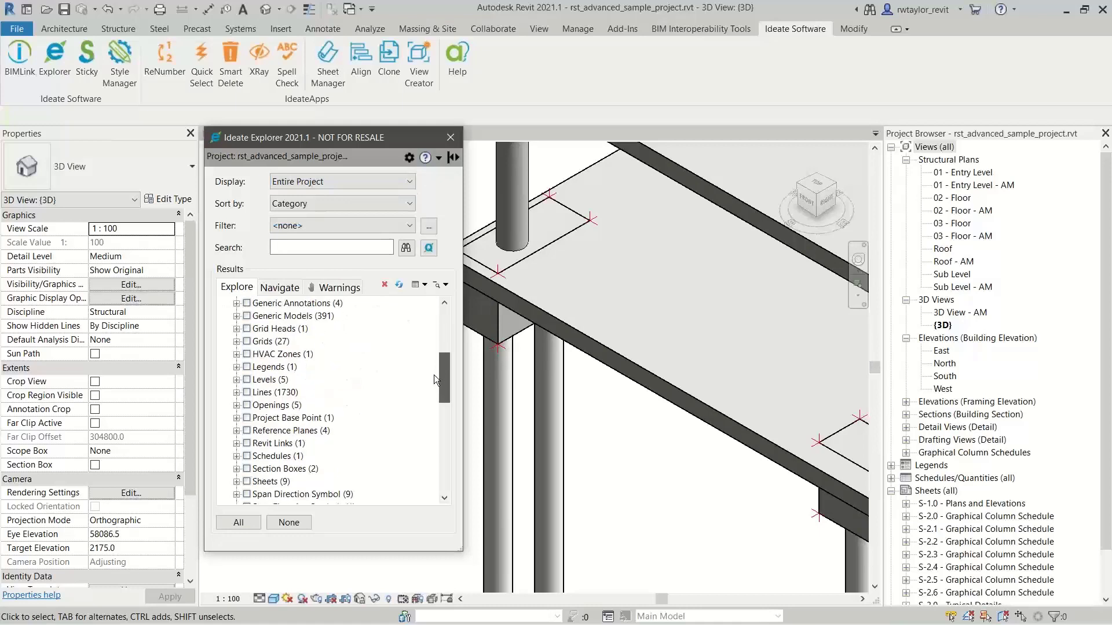
scroll(433, 379, down, 3)
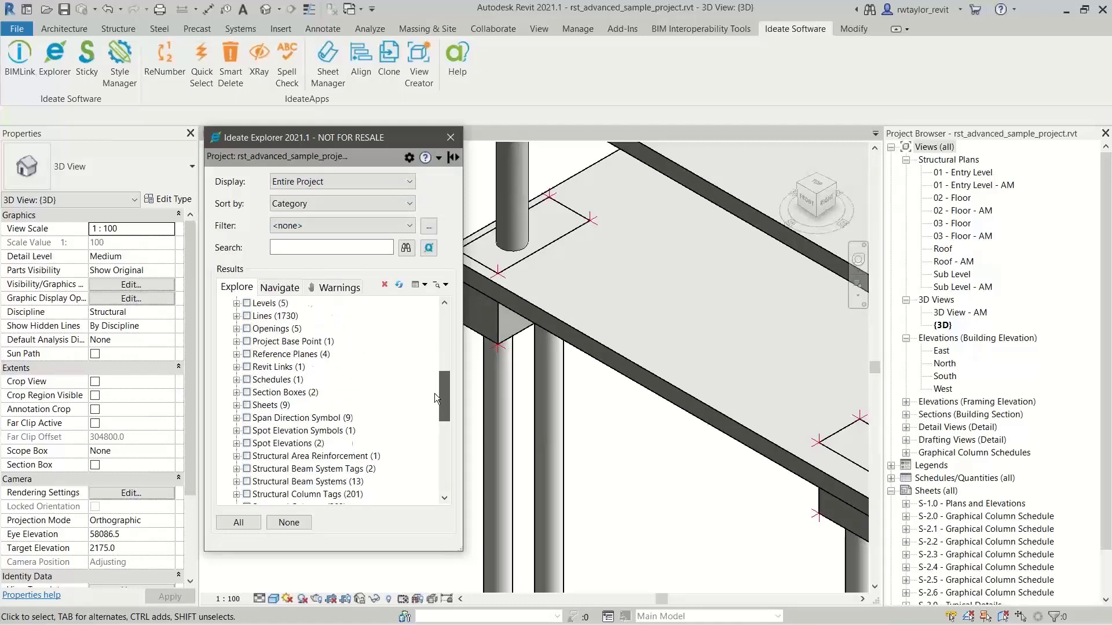
scroll(438, 376, up, 4)
click(237, 367)
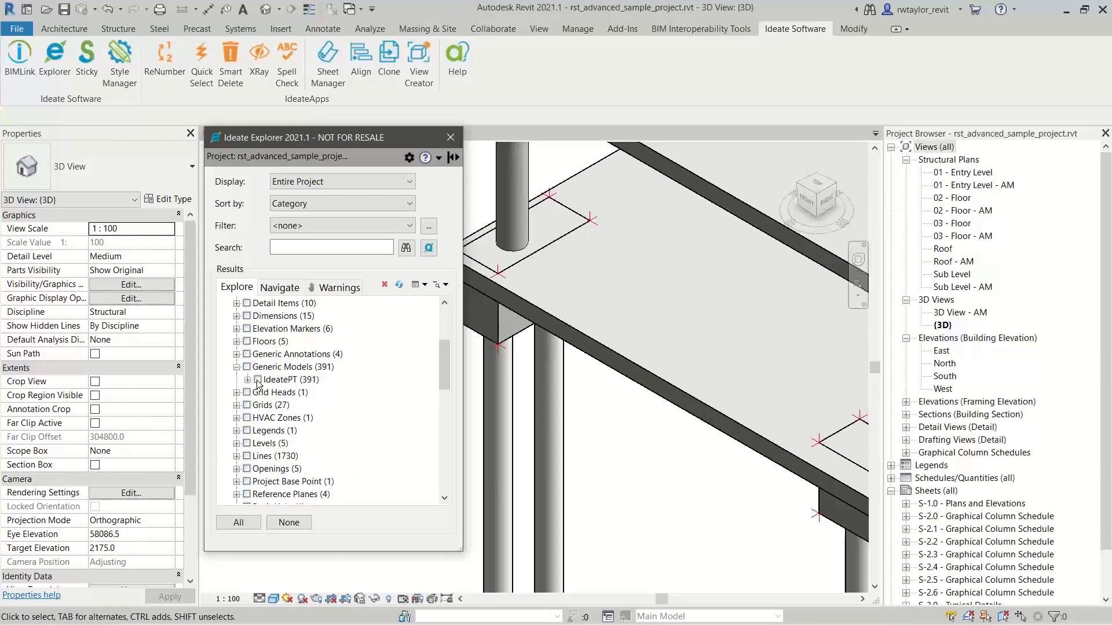
click(257, 380)
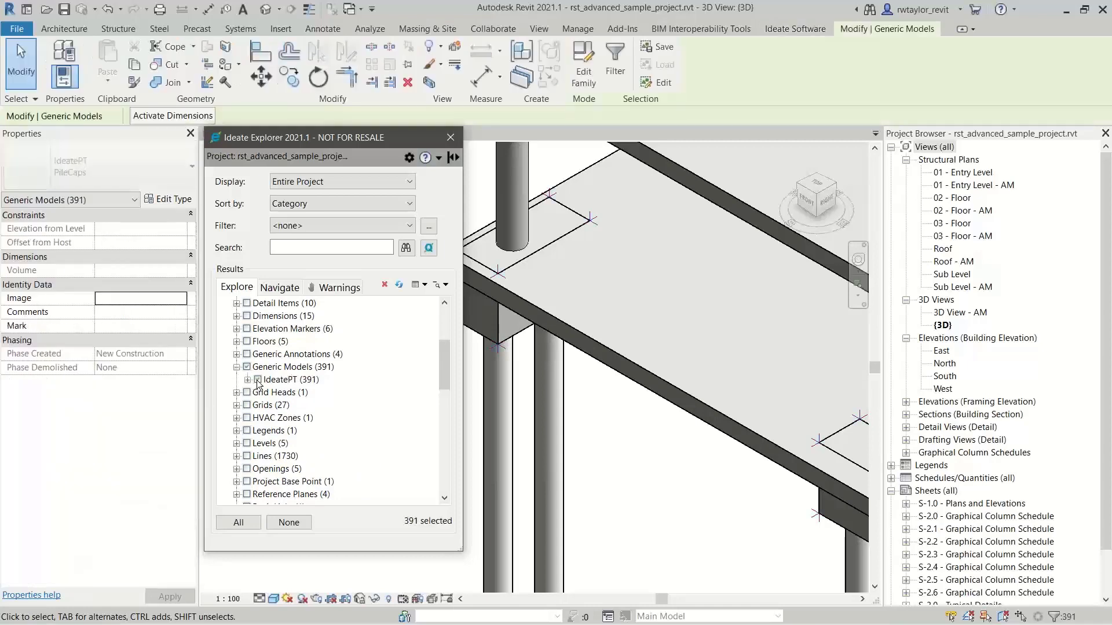
Step: Query the selected generic models by Coordinates - Survey: Point_Z and select only the elements with the value -600
click(429, 246)
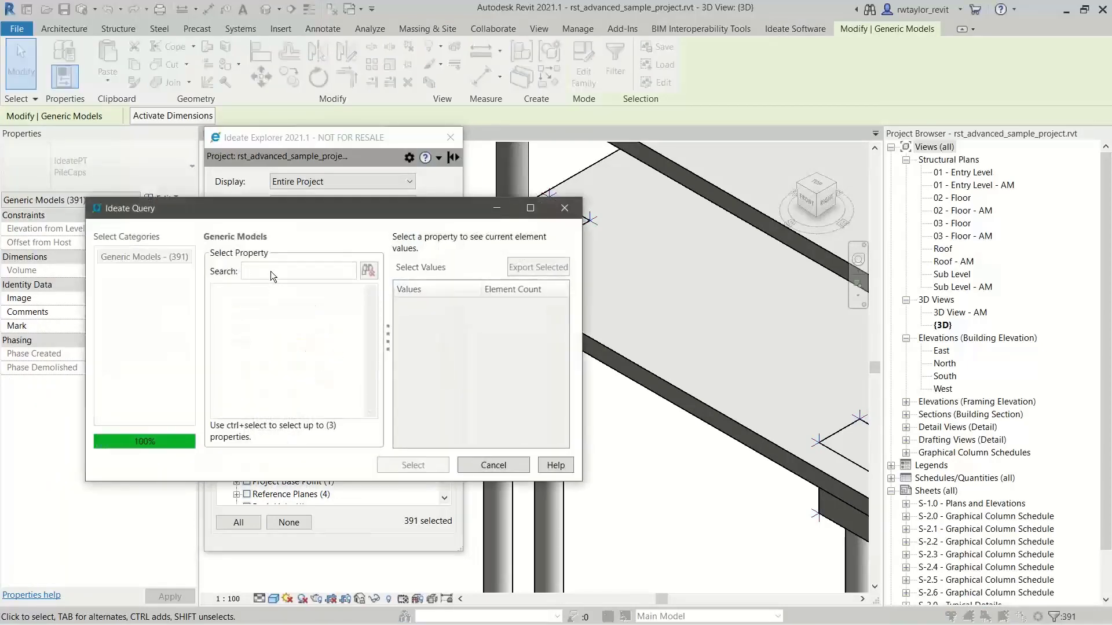
click(270, 271)
text(co)
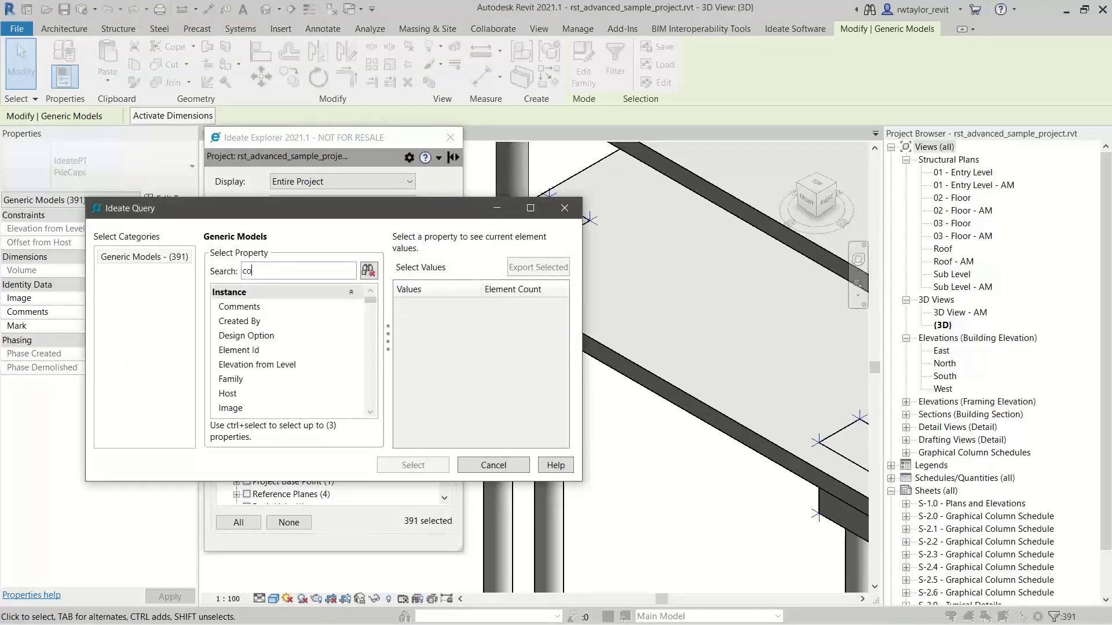
click(371, 412)
click(371, 411)
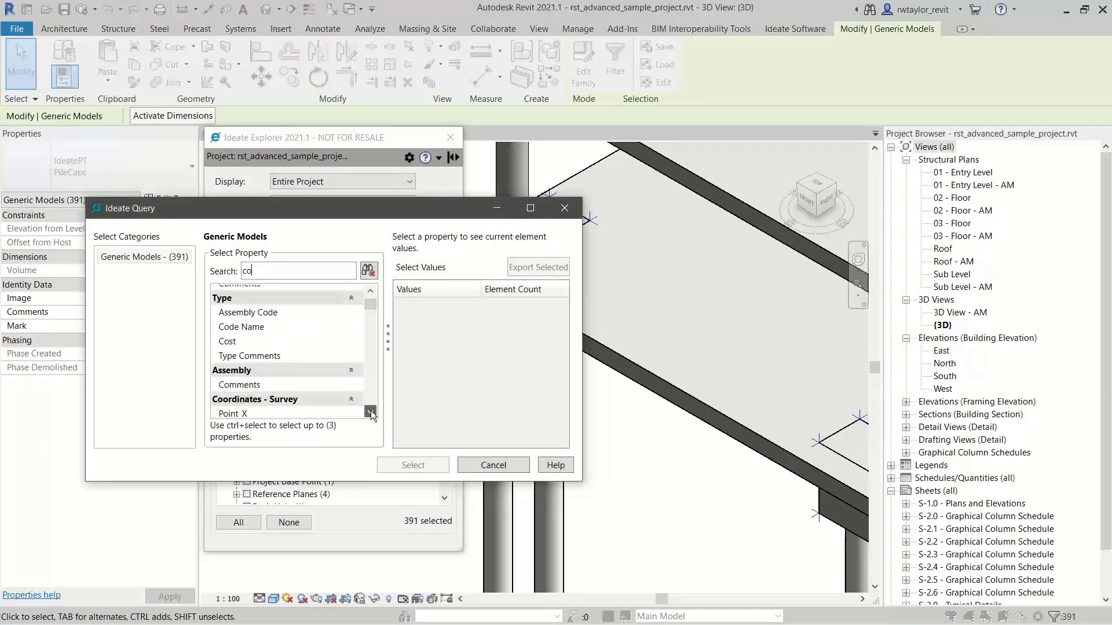
click(371, 411)
click(371, 411)
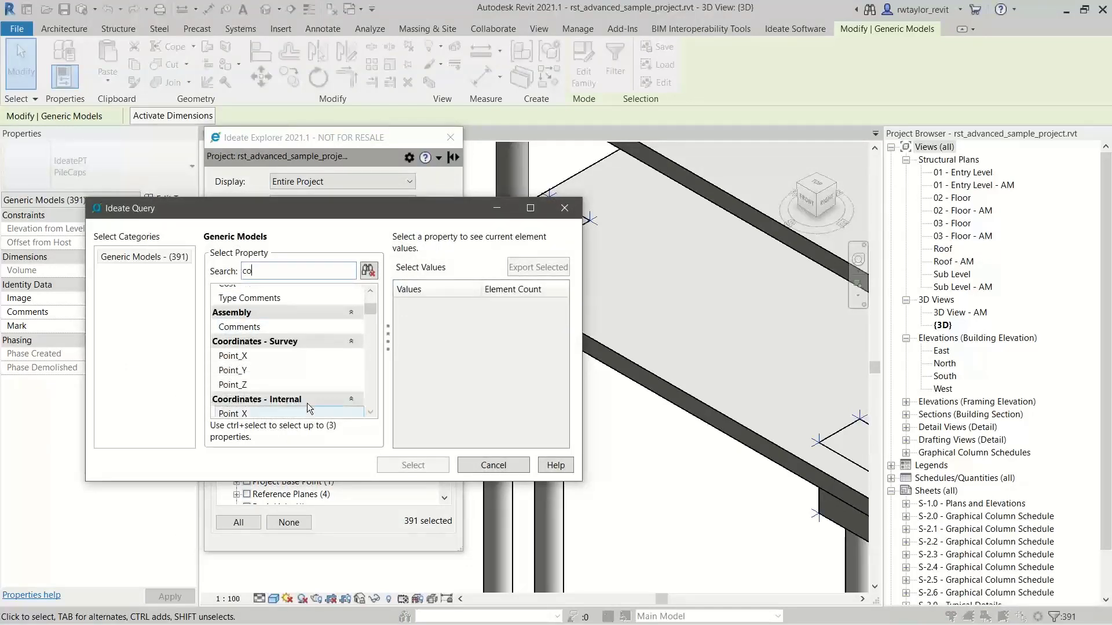
click(240, 385)
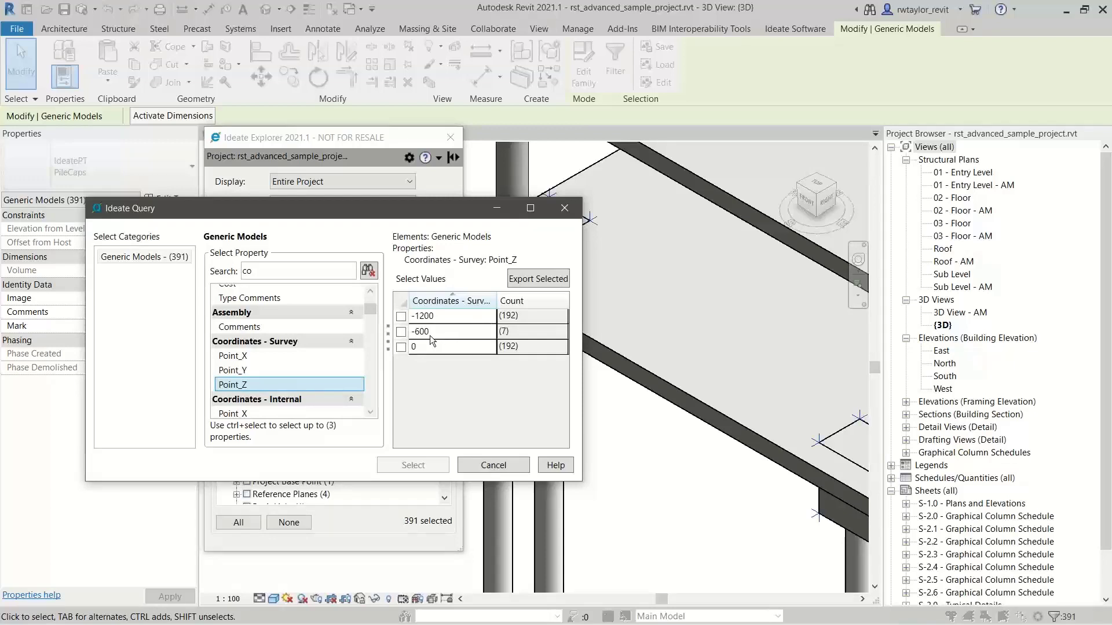
click(401, 332)
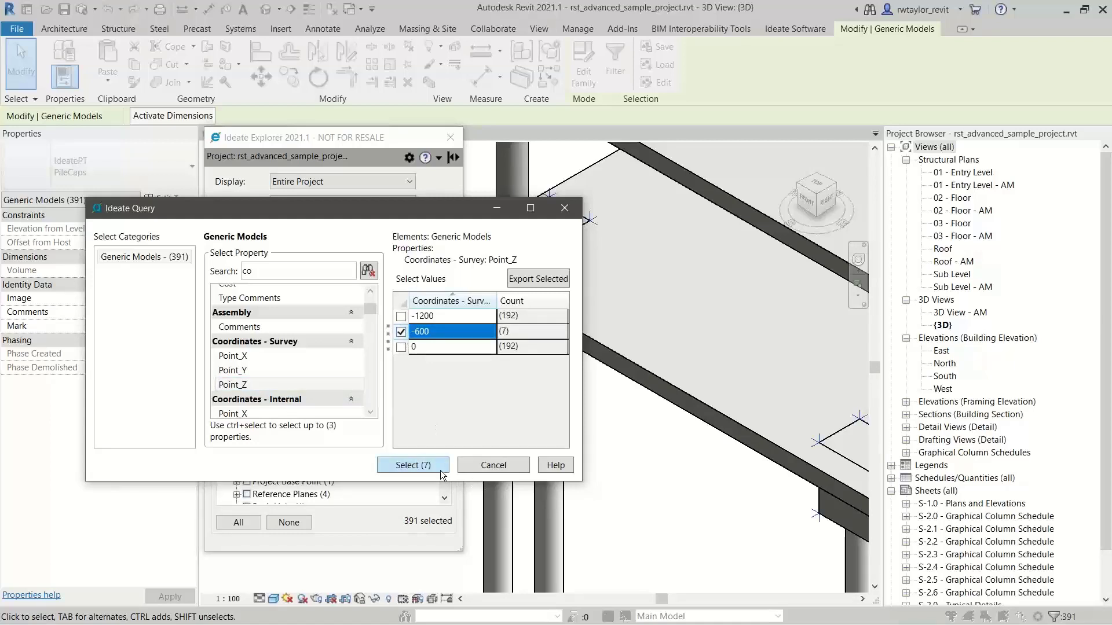
click(412, 466)
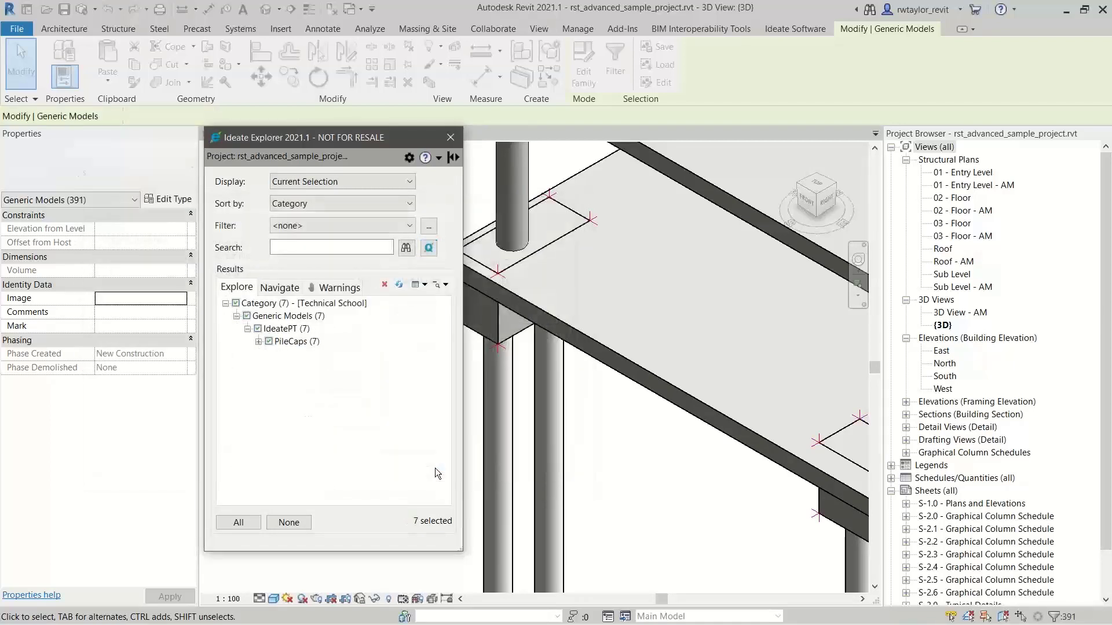
Step: Expand the PileCaps type in the results, show one of its points in the 3D view, and uncover the model behind Explorer
click(257, 341)
click(310, 394)
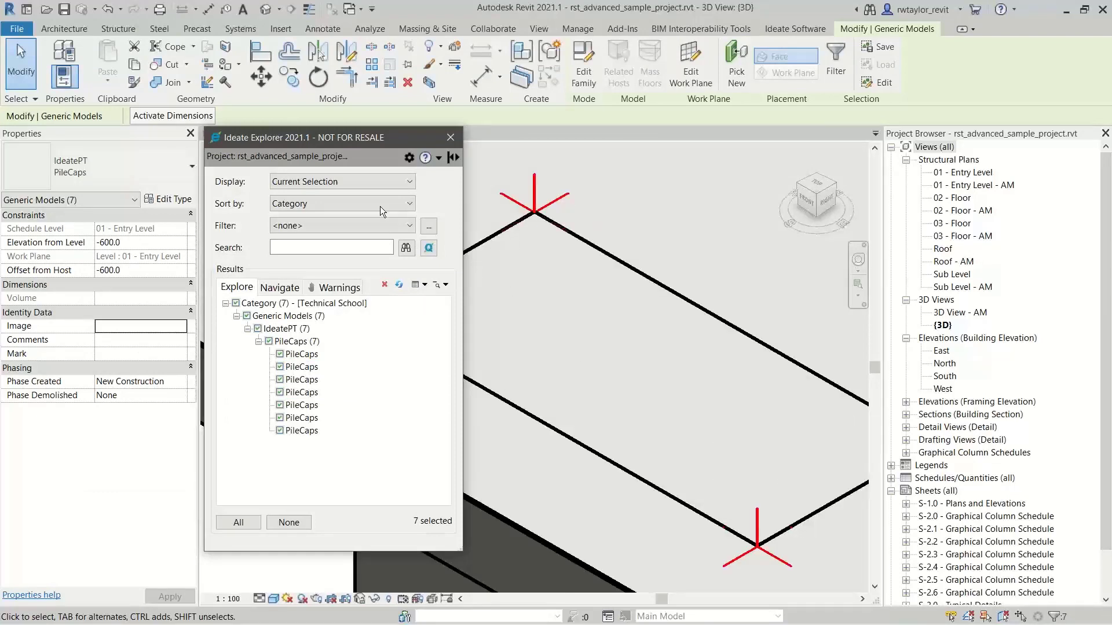
drag(372, 146, 200, 185)
scroll(639, 342, down, 5)
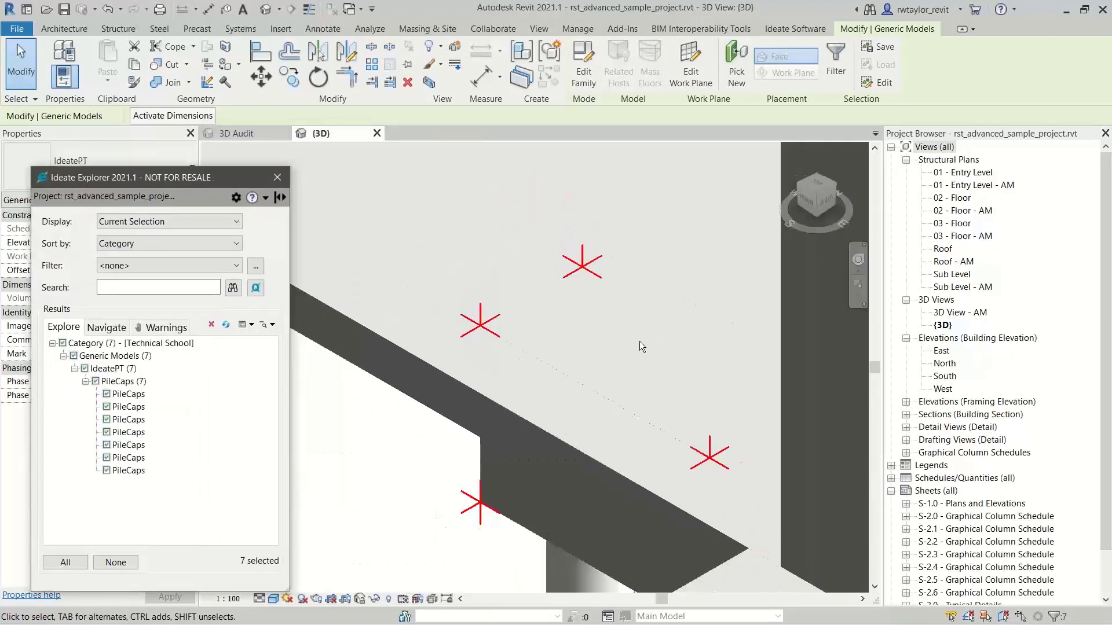
Step: Select the two-pile cap foundation, examine the new survey points at its corners from the side, and close Explorer
click(517, 526)
shift+middle_drag(517, 526, 722, 441)
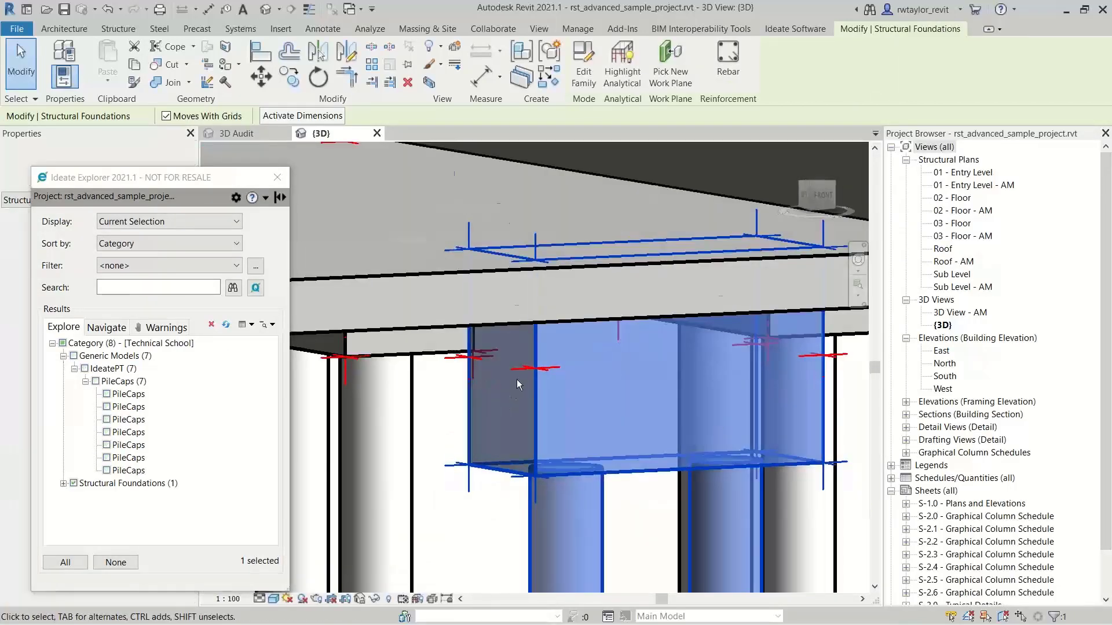
scroll(519, 380, up, 3)
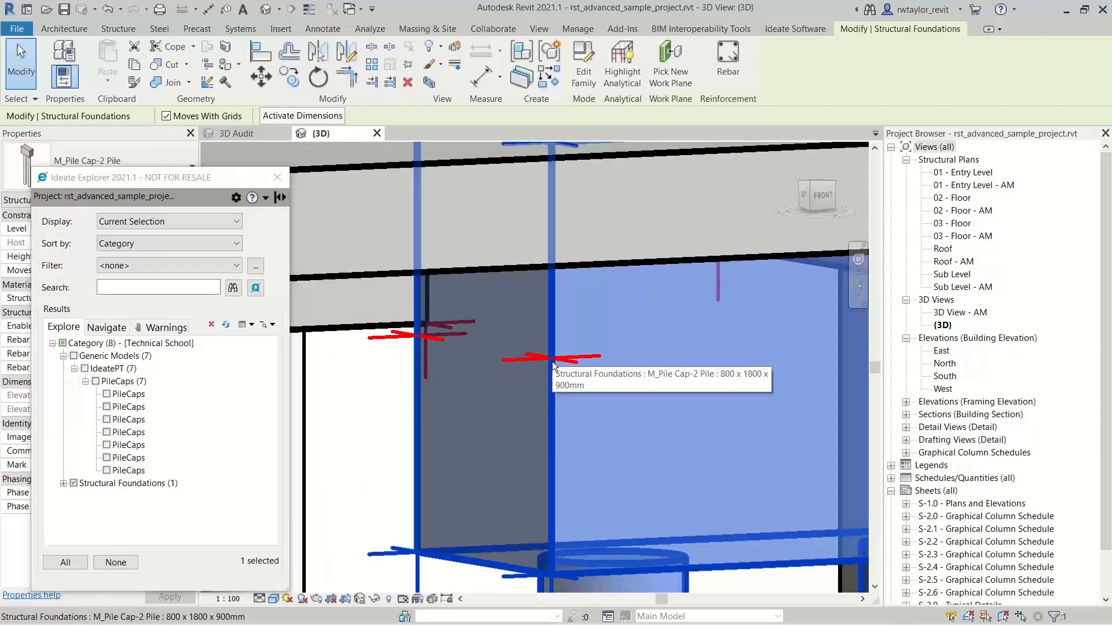
scroll(687, 377, down, 8)
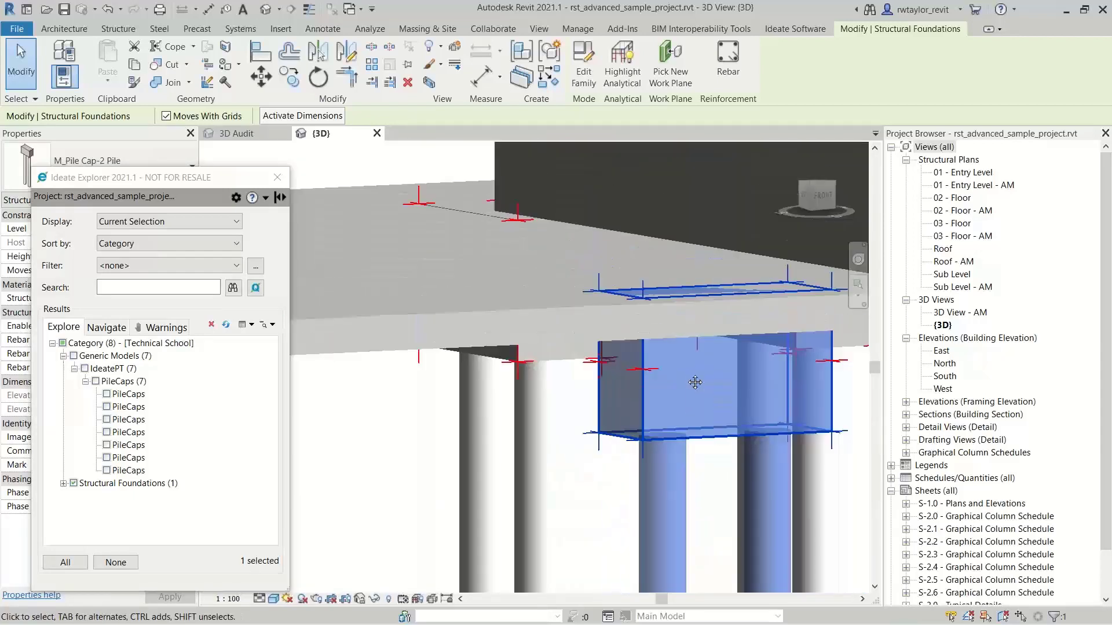
middle_drag(688, 384, 397, 414)
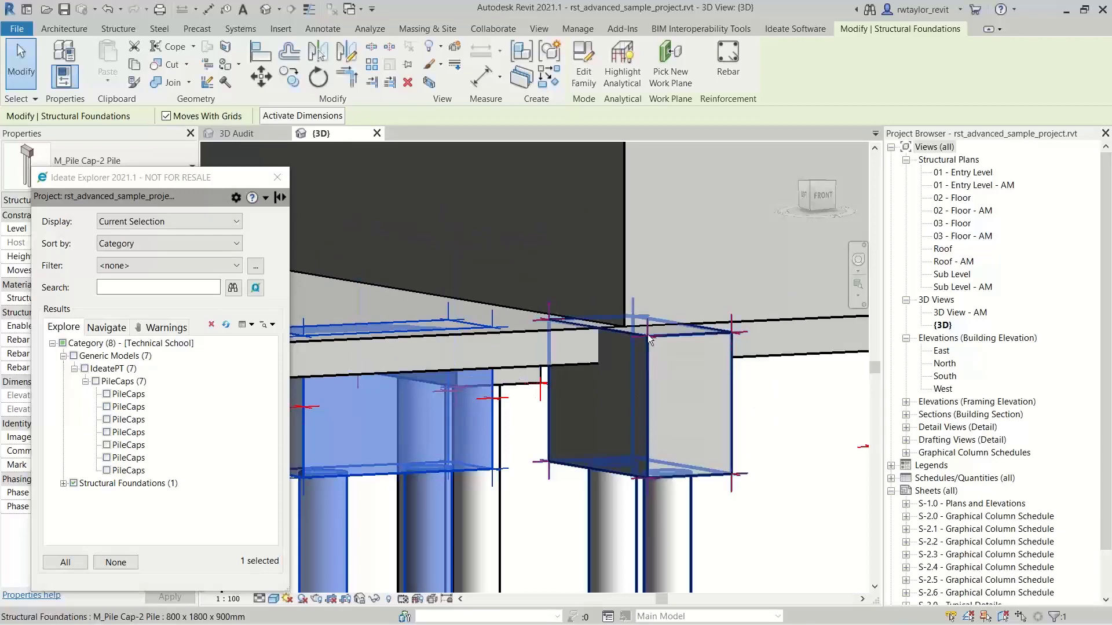
scroll(406, 451, down, 1)
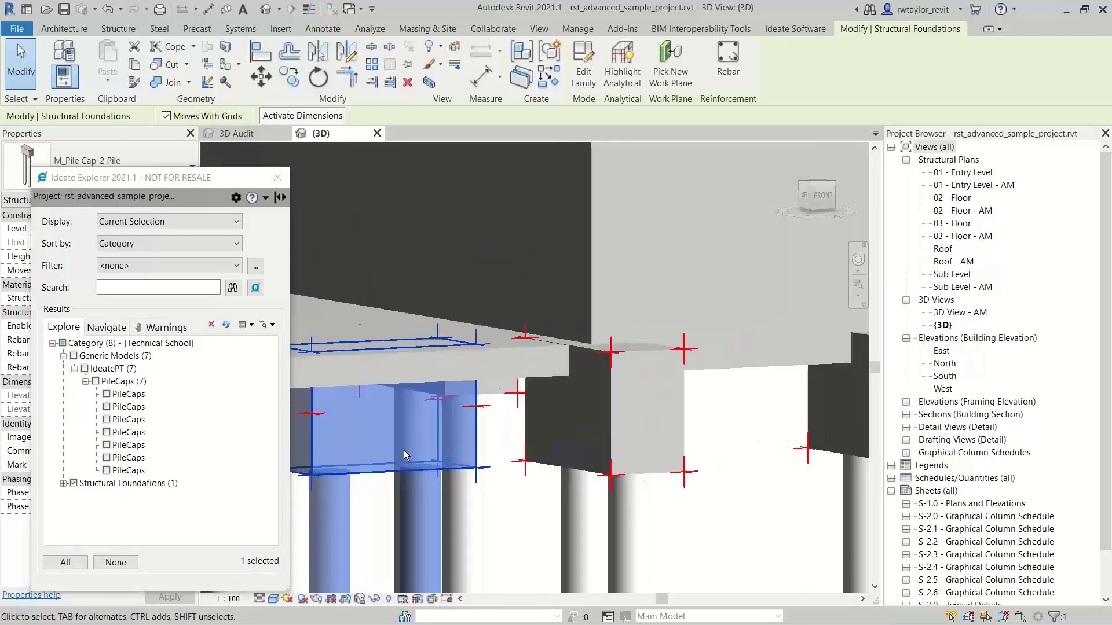
scroll(405, 451, up, 1)
middle_drag(411, 452, 687, 436)
scroll(677, 394, up, 2)
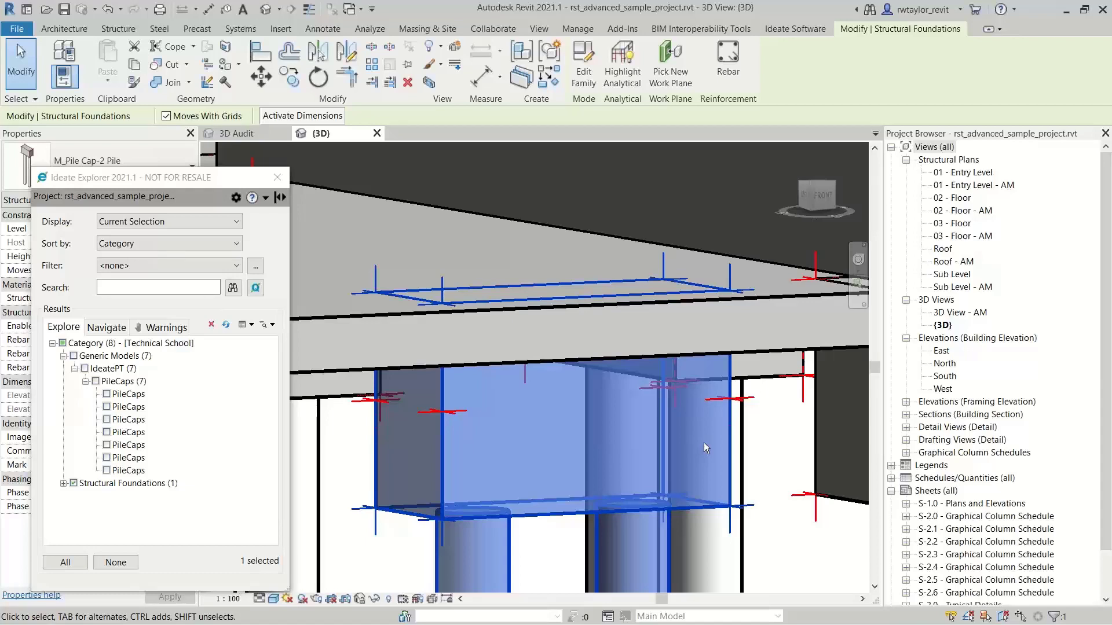
click(277, 178)
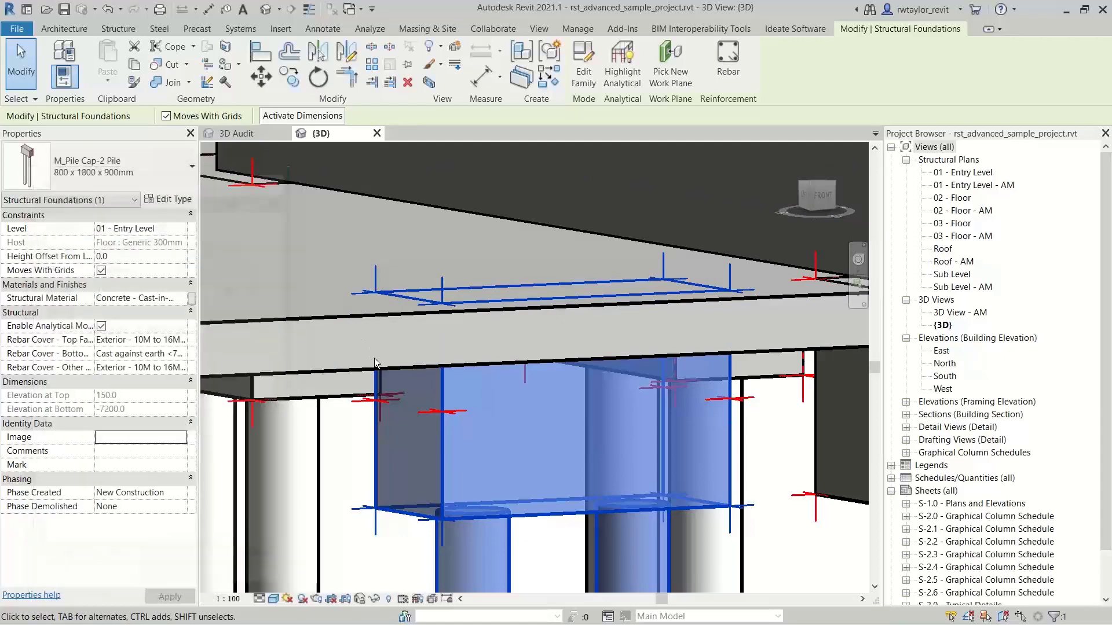